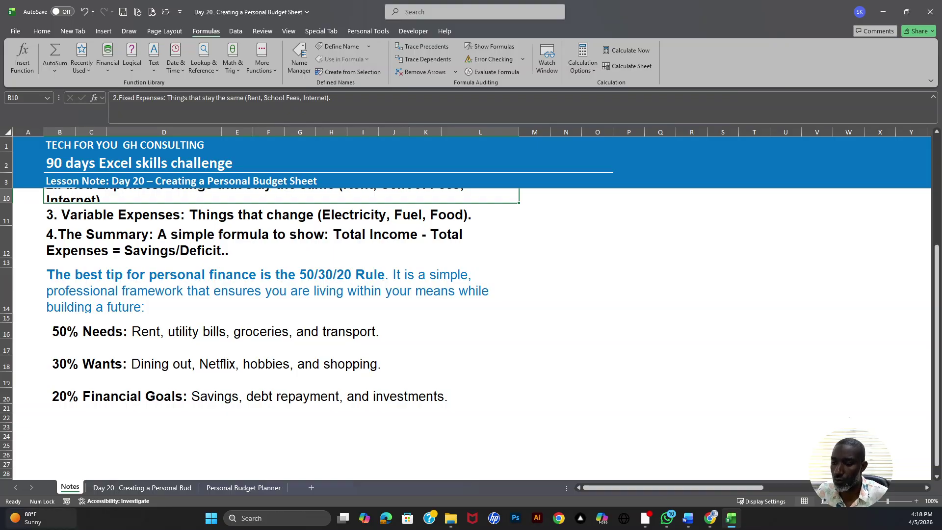
Step: Open the Day 20 personal budget sheet and review its base amounts, growth assumptions and expense percentages
left_click(127, 488)
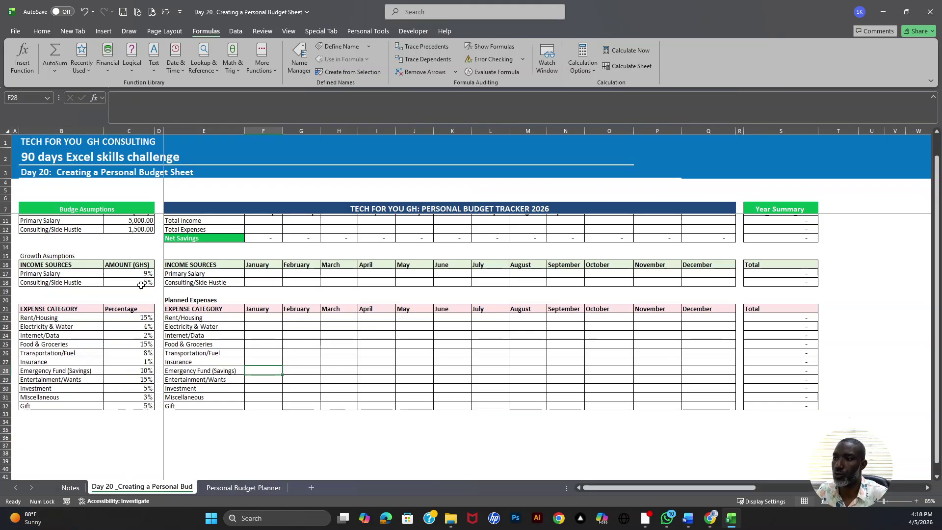
scroll(392, 248, "up", 1)
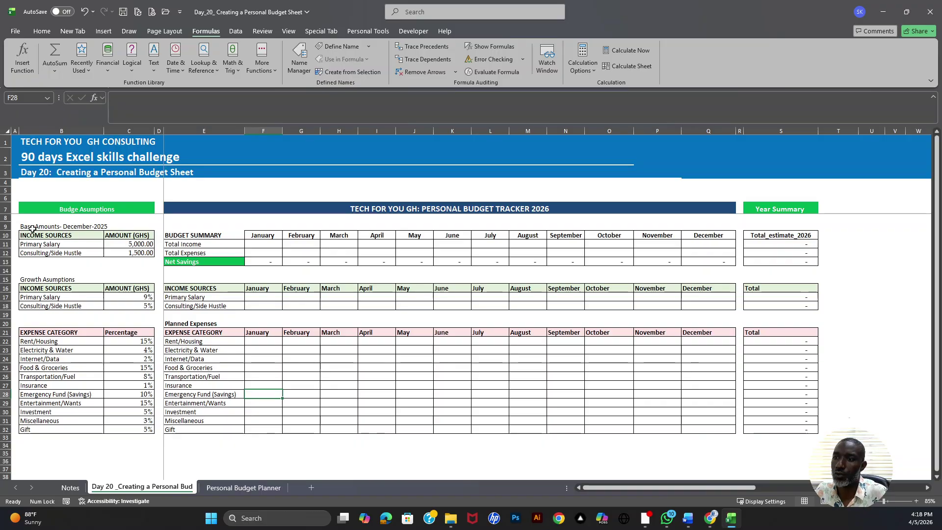
left_click_drag(33, 229, 128, 253)
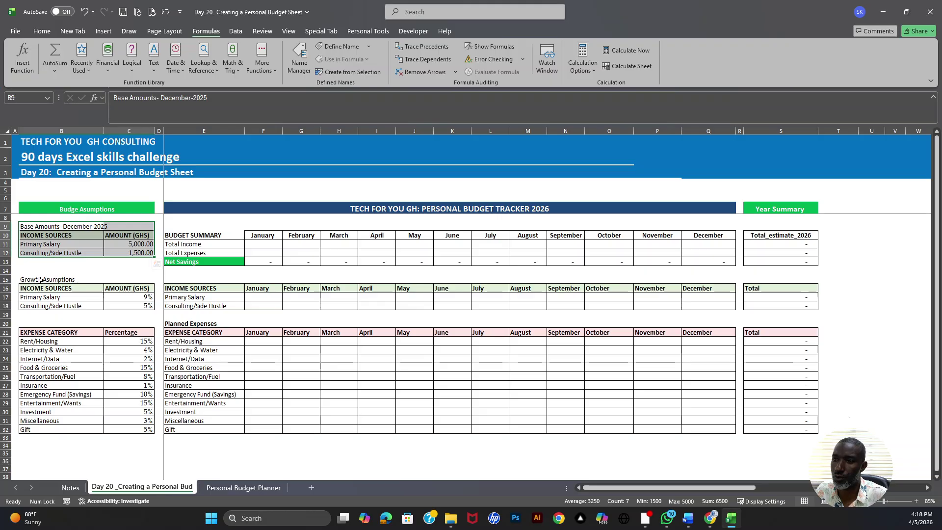
left_click_drag(38, 280, 136, 308)
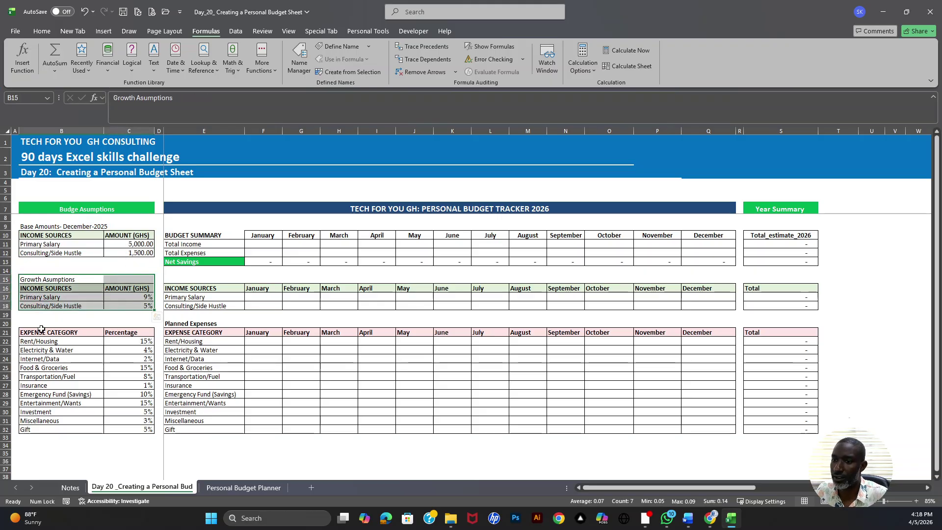
left_click_drag(34, 333, 143, 432)
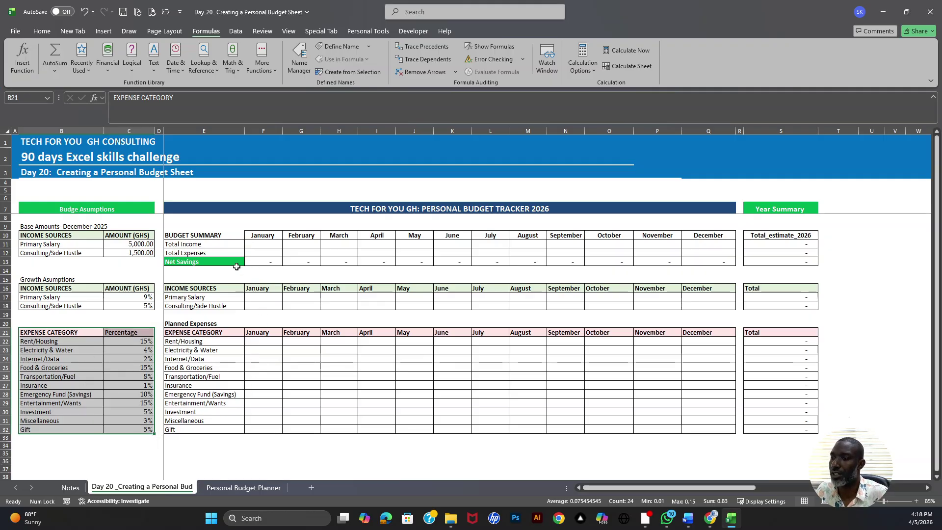
Step: Examine the budget summary, income sources and planned expenses tables, and relate them to the growth and expense assumptions
left_click(207, 236)
left_click_drag(257, 235, 809, 262)
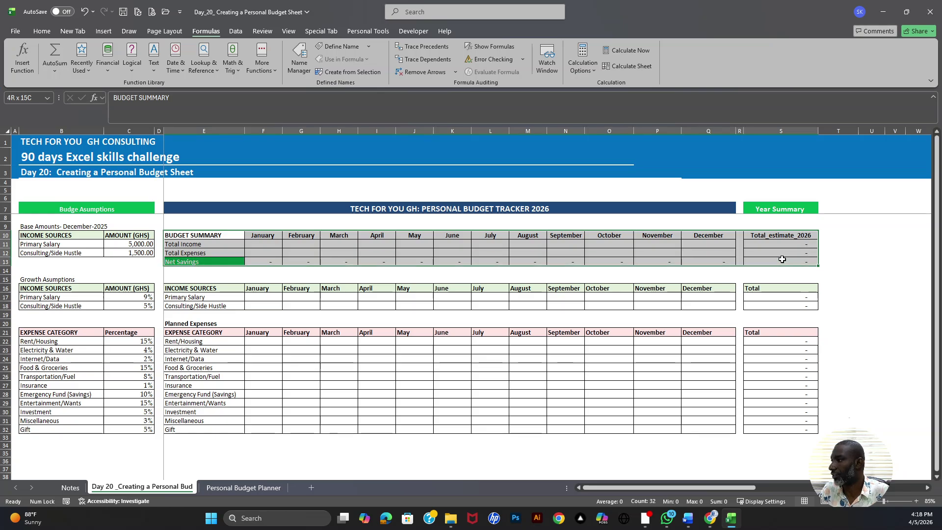
left_click_drag(198, 234, 810, 263)
left_click(266, 243)
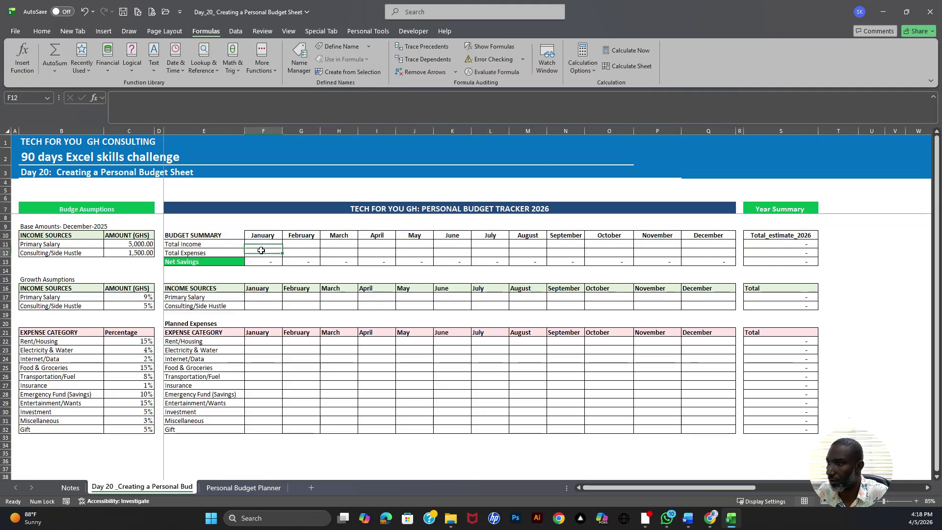
left_click_drag(182, 297, 779, 307)
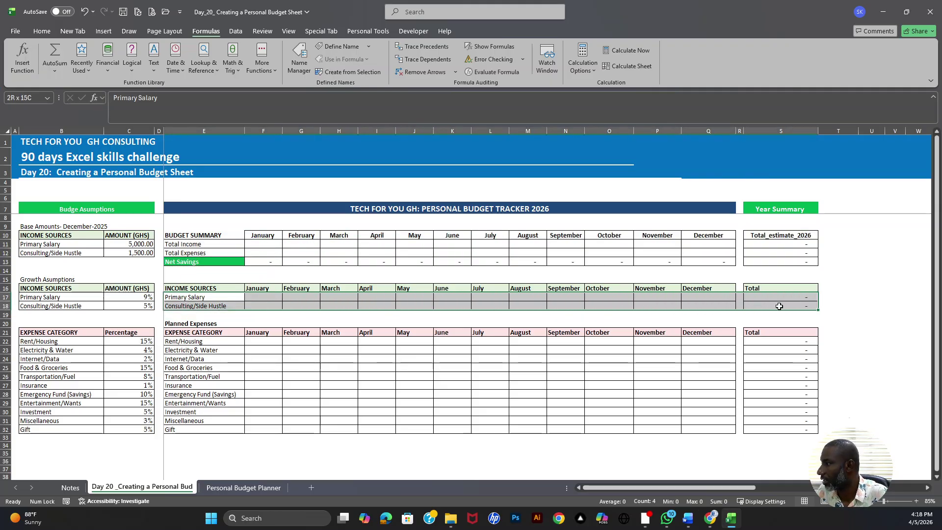
left_click(209, 338)
left_click_drag(209, 337, 795, 427)
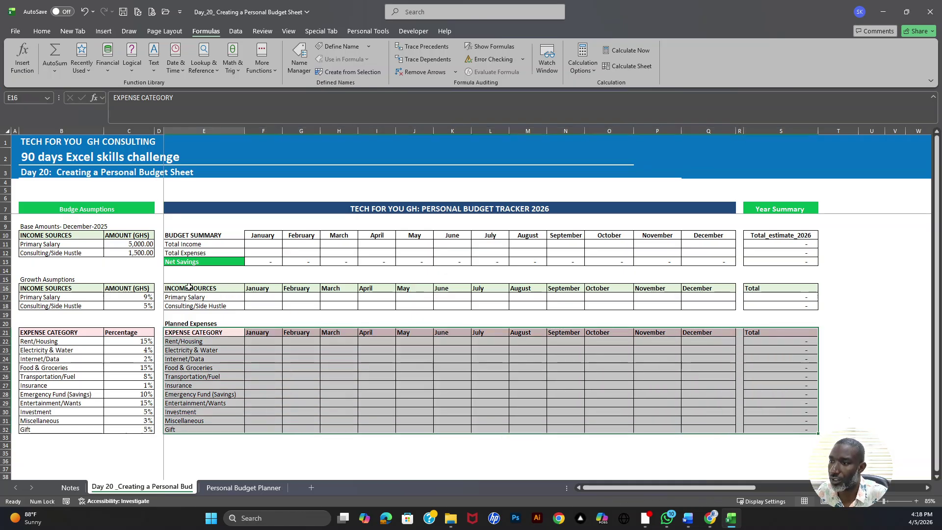
left_click_drag(206, 289, 785, 304)
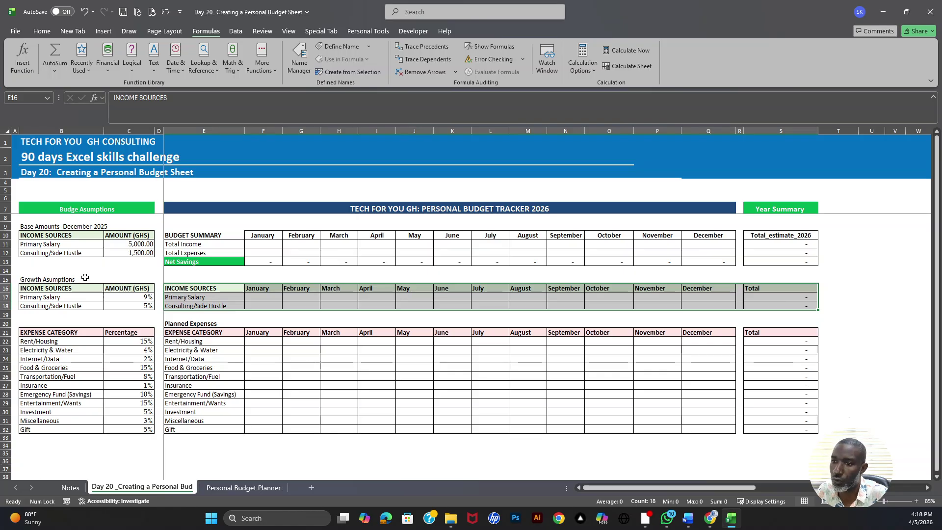
left_click(48, 288)
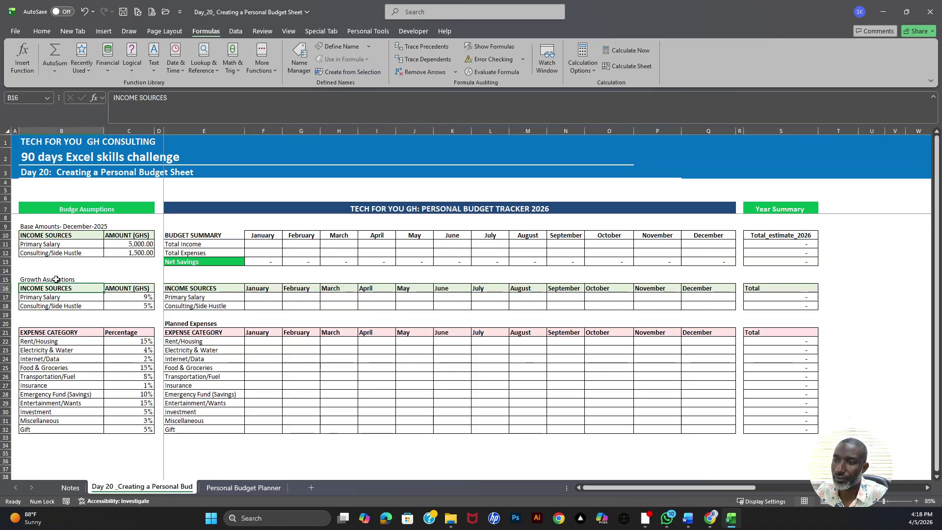
left_click_drag(50, 280, 138, 307)
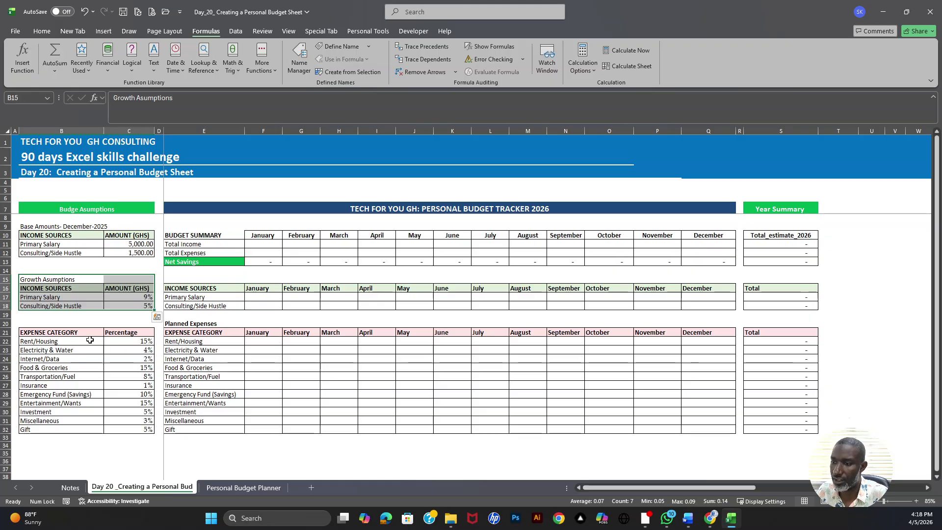
left_click_drag(88, 334, 147, 429)
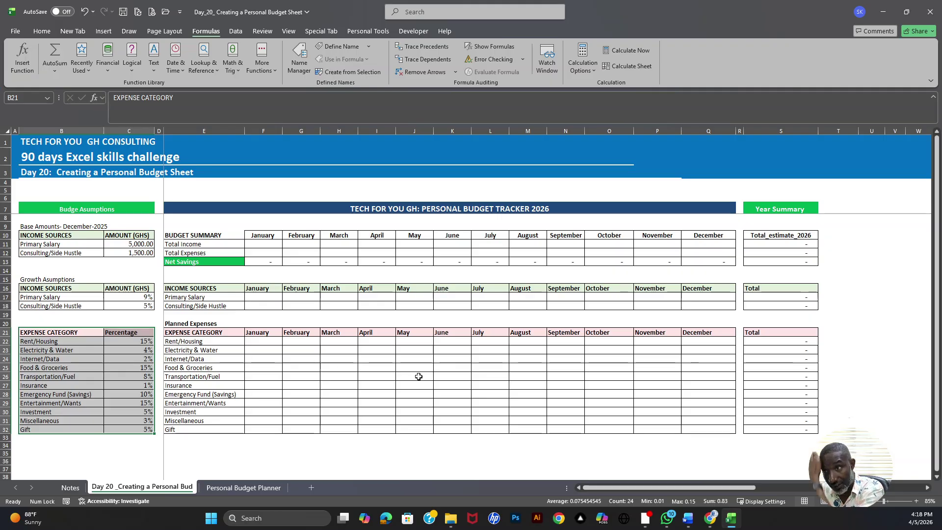
Step: Clear the existing Net Savings formulas for January through December in F13:Q13
left_click_drag(267, 262, 704, 263)
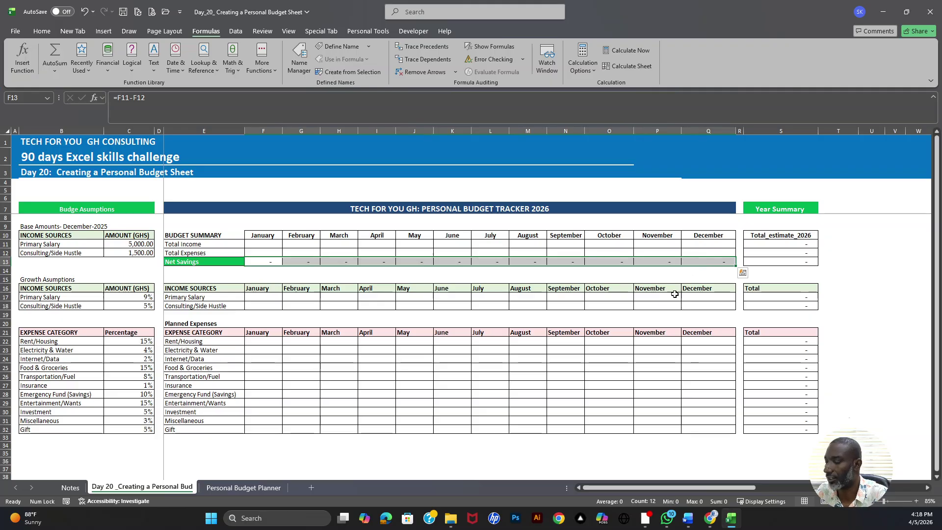
key("Delete")
left_click(555, 385)
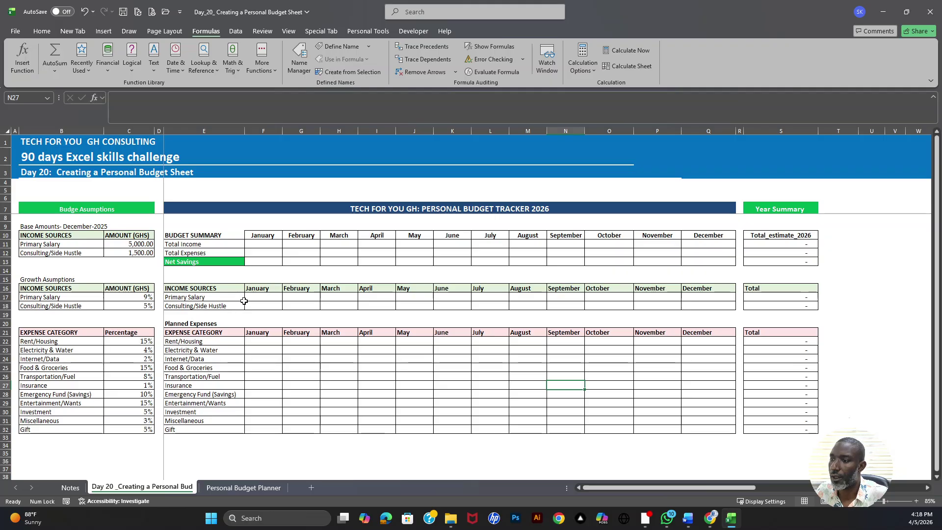
Step: Write the January Primary Salary formula =C11*(1+$C$17) in F17, growing the base salary by its assumed rate
left_click_drag(177, 298, 759, 309)
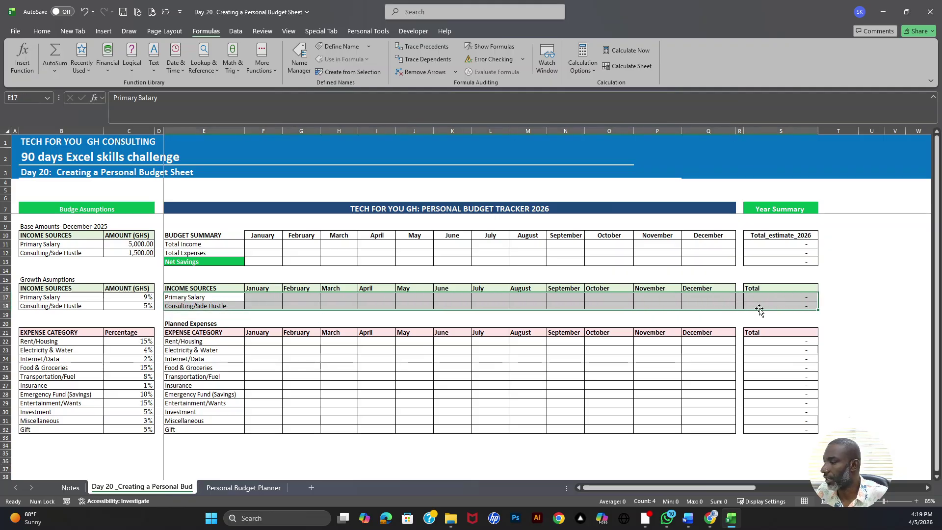
left_click(258, 296)
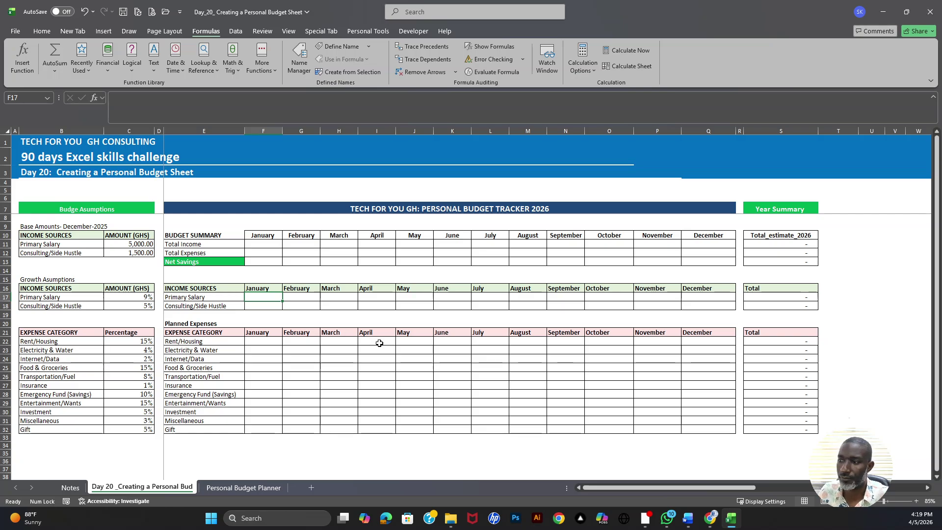
left_click(259, 288)
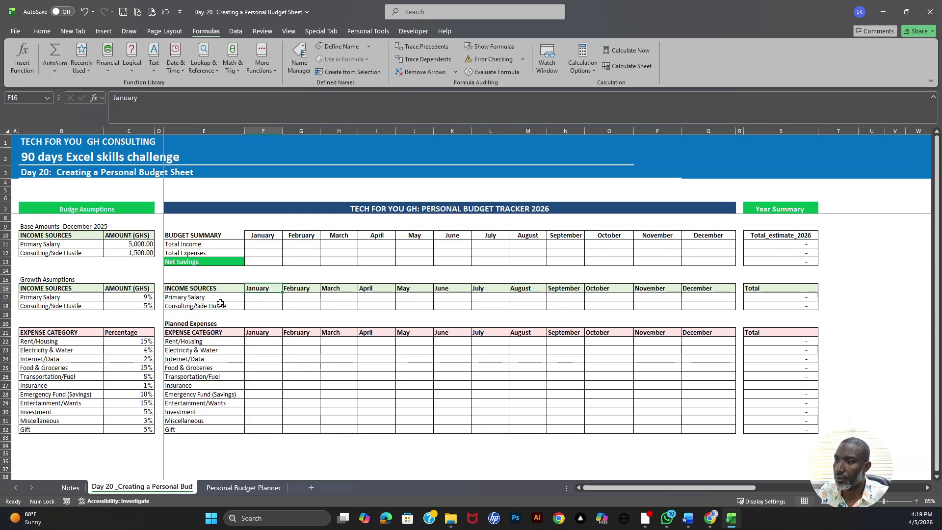
left_click(261, 298)
left_click(138, 245)
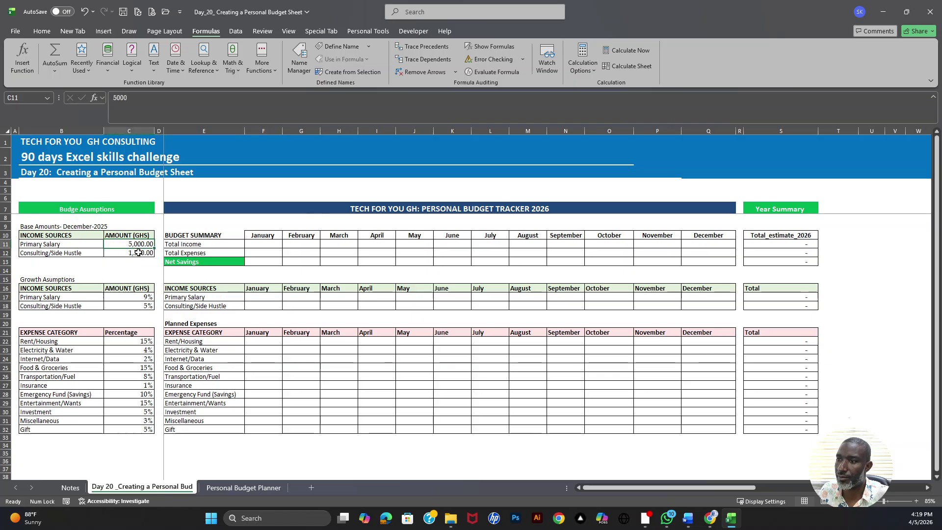
left_click(271, 301)
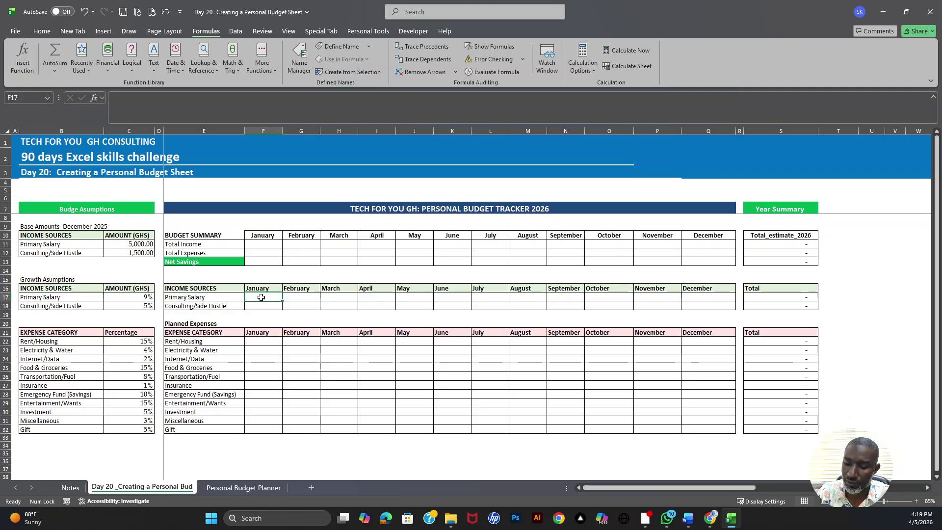
type("=")
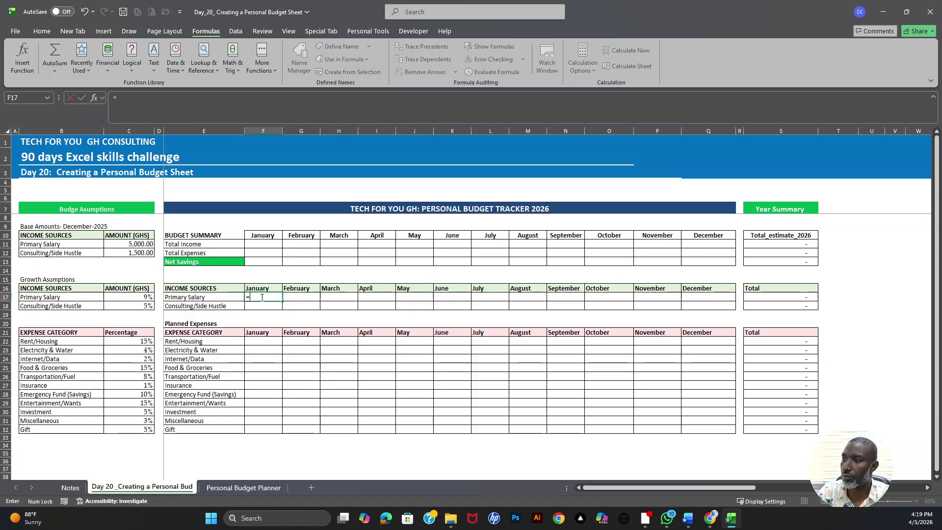
left_click(128, 244)
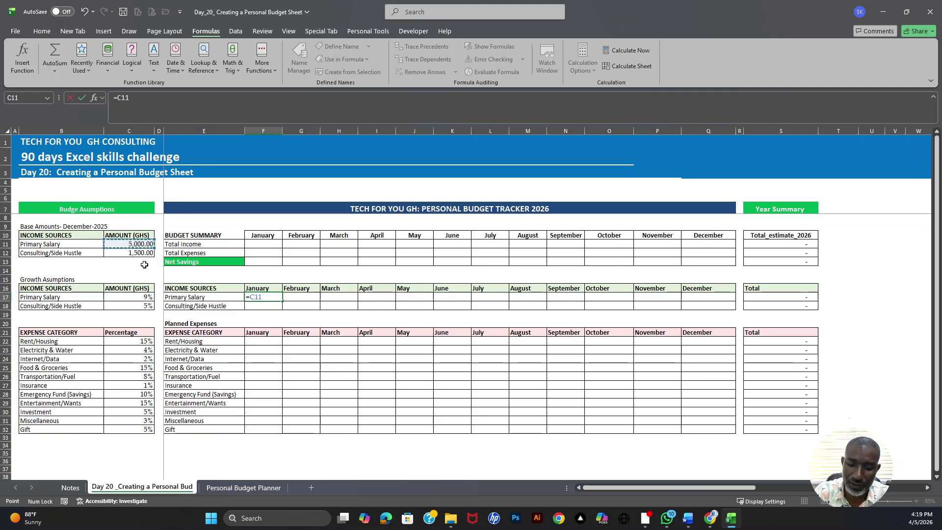
type("*")
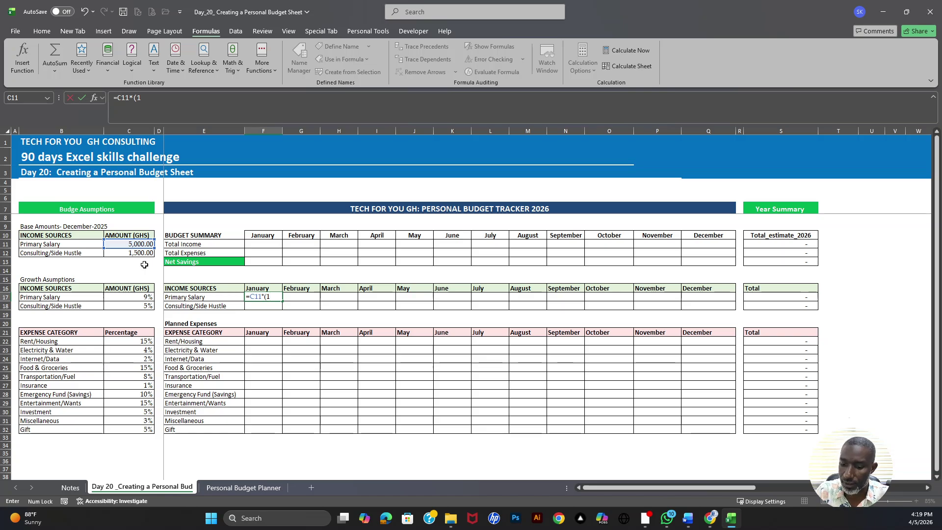
left_click(126, 299)
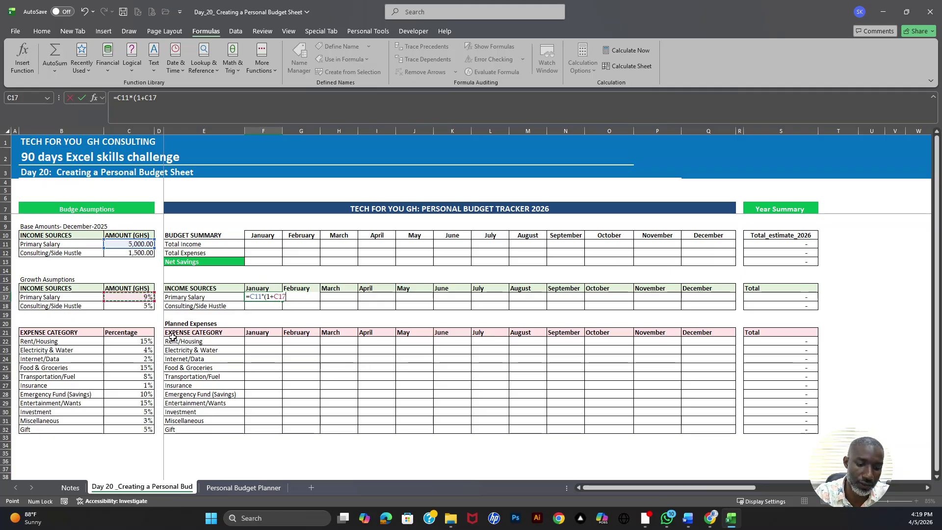
key("F4")
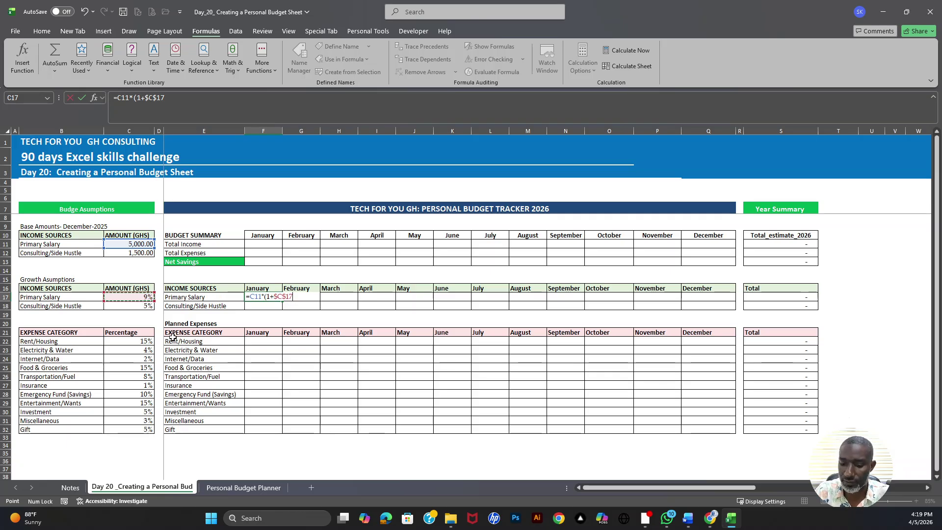
type(")")
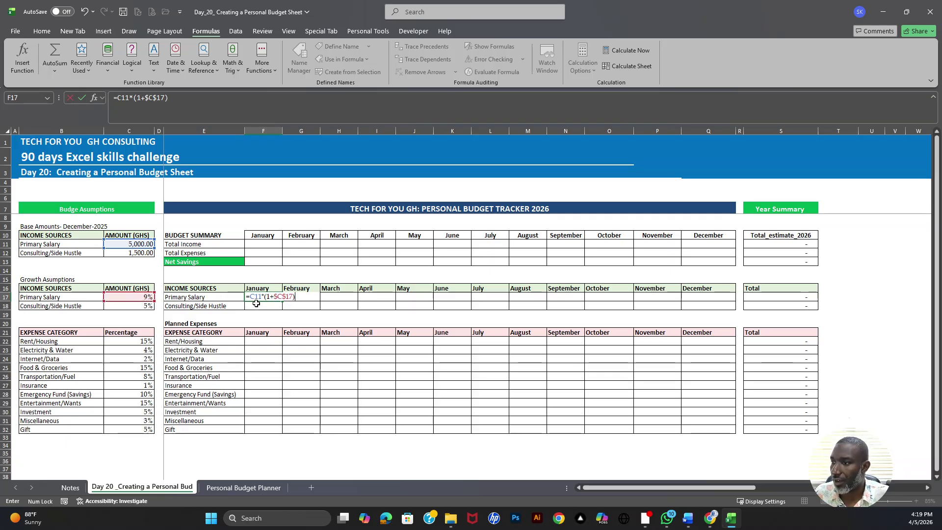
Step: Make the base salary reference absolute as $C$11 in the January formula and fill it across through December
left_click(253, 297)
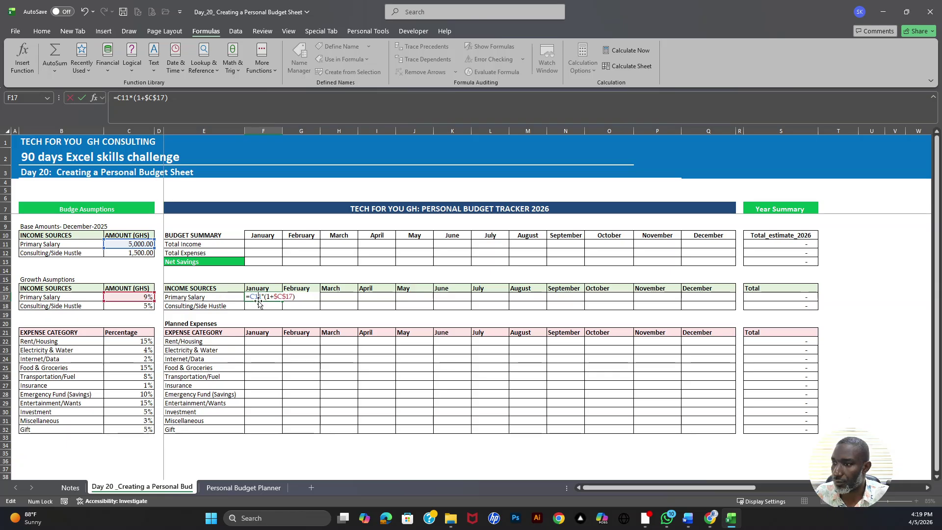
key("F4")
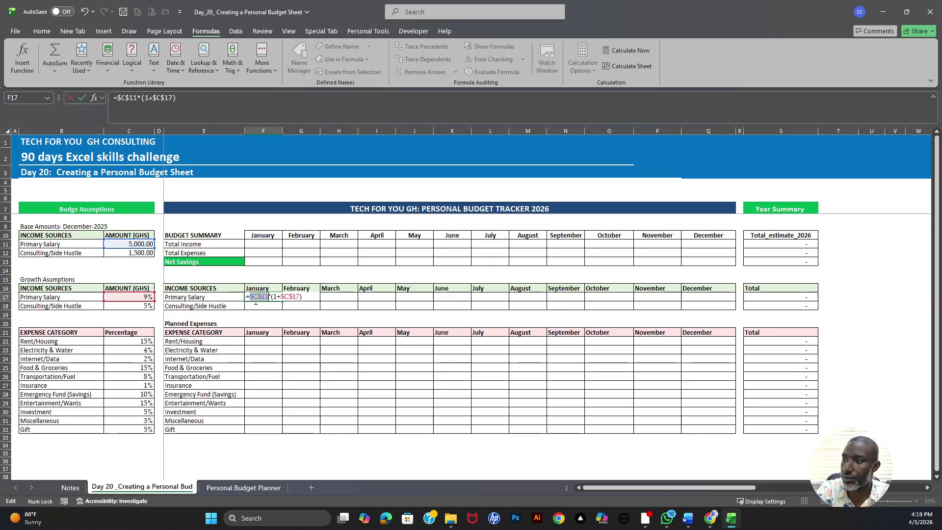
key("ctrl+Return")
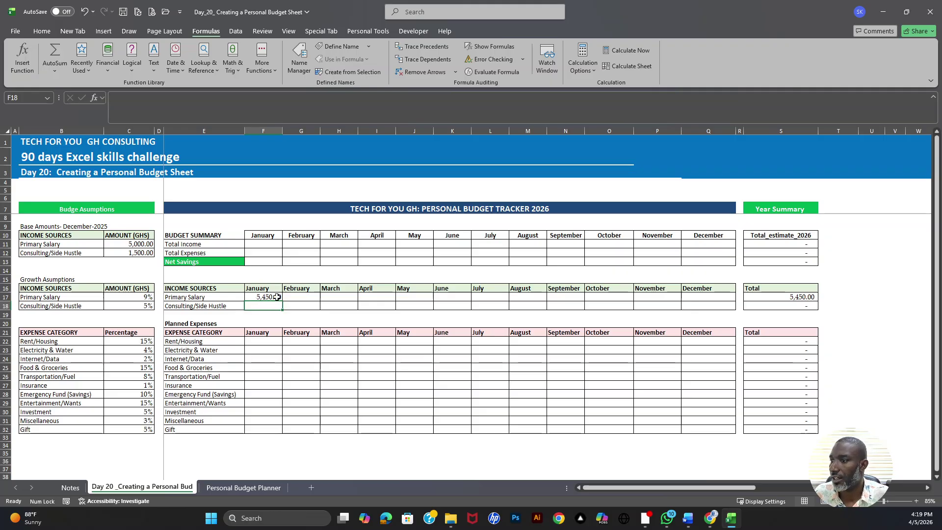
left_click_drag(282, 301, 726, 298)
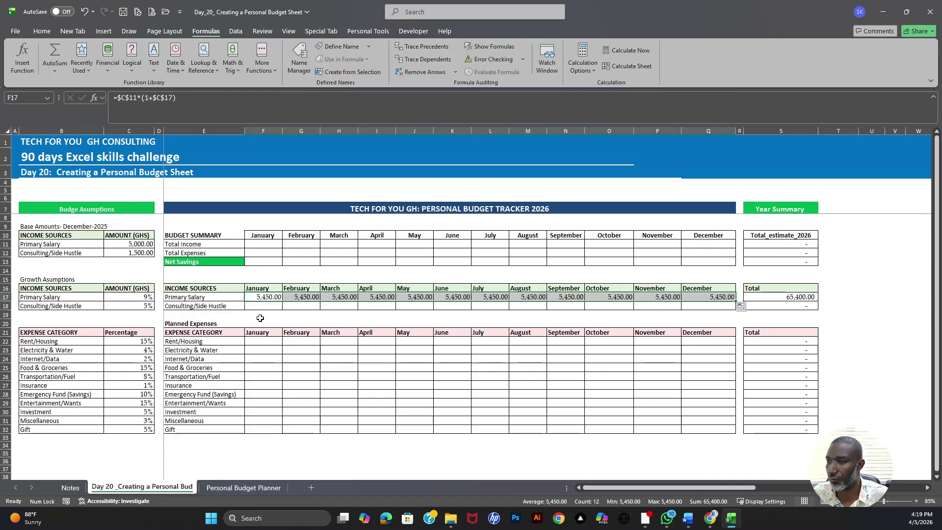
Step: Write the January Consulting/Side Hustle formula =$C$12*(1+$C$1) in F18, using the absolute reference to the base amount
left_click(255, 304)
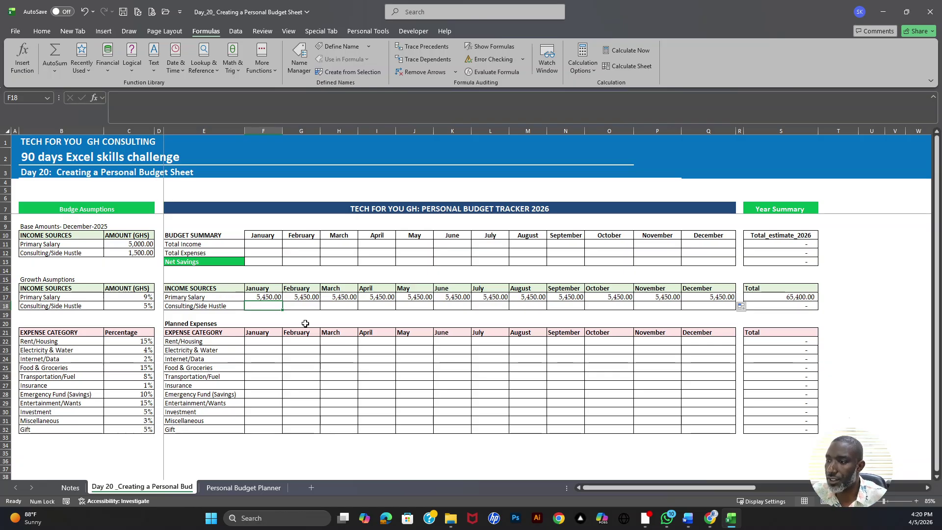
left_click(139, 252)
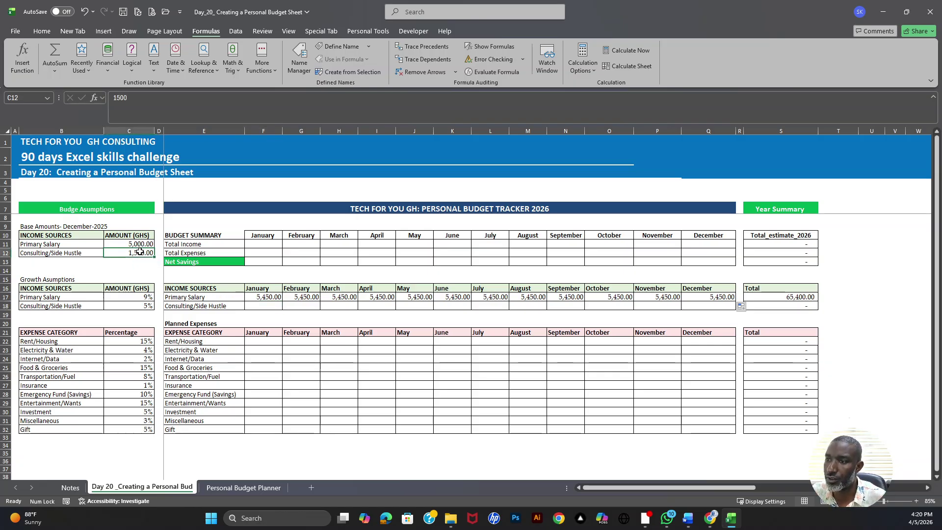
left_click(274, 306)
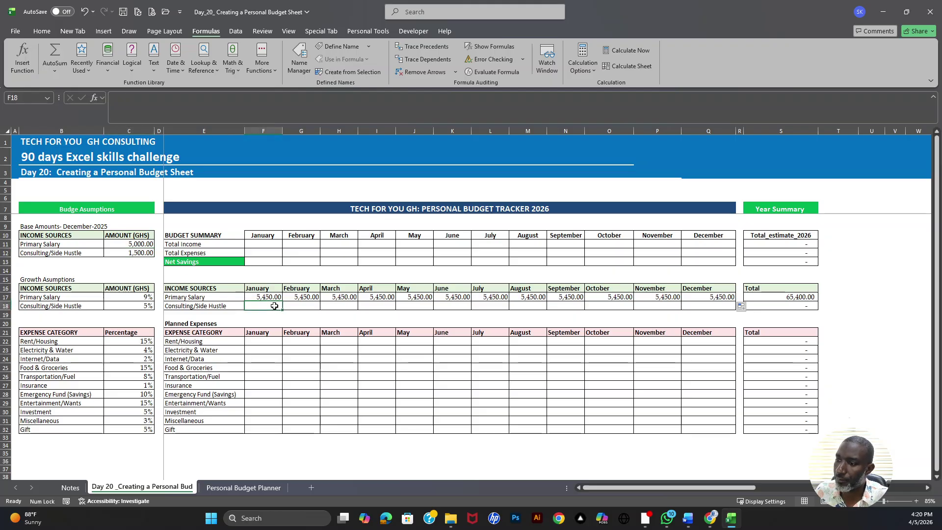
type("=")
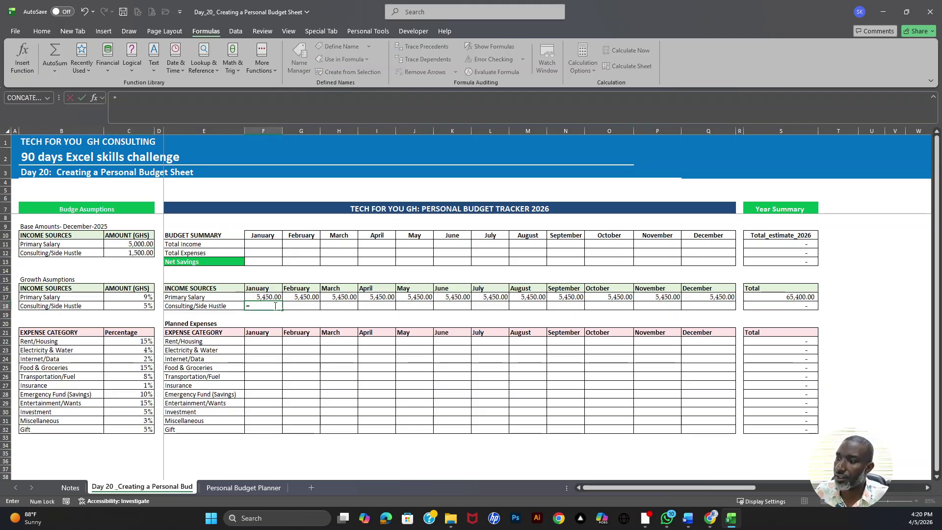
left_click(131, 252)
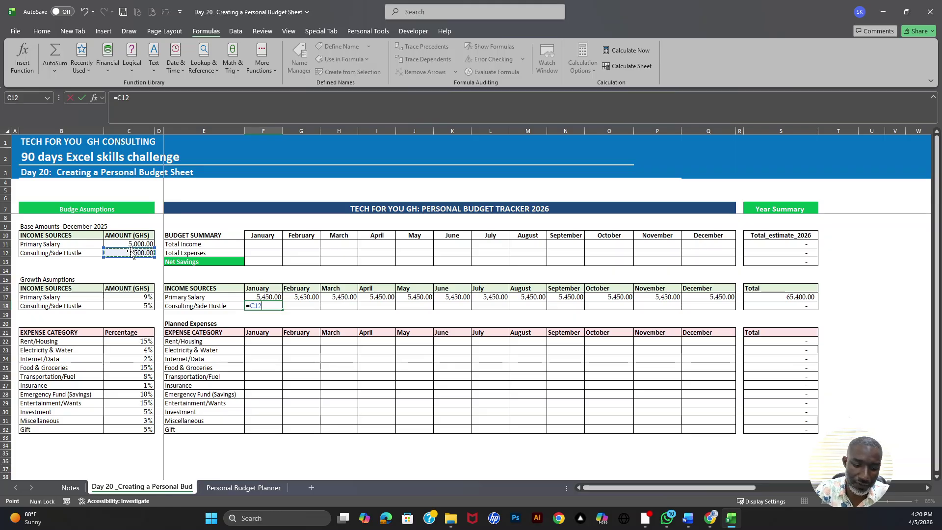
key("F4")
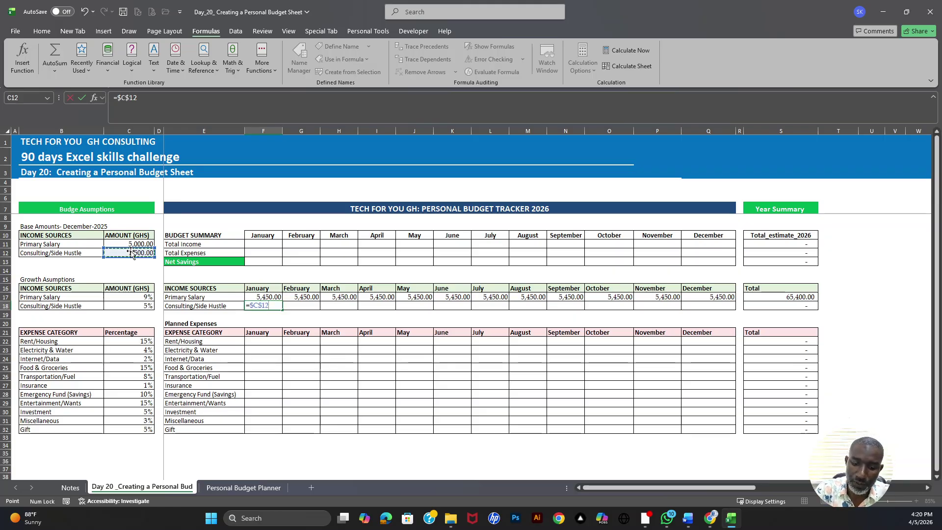
type("*(")
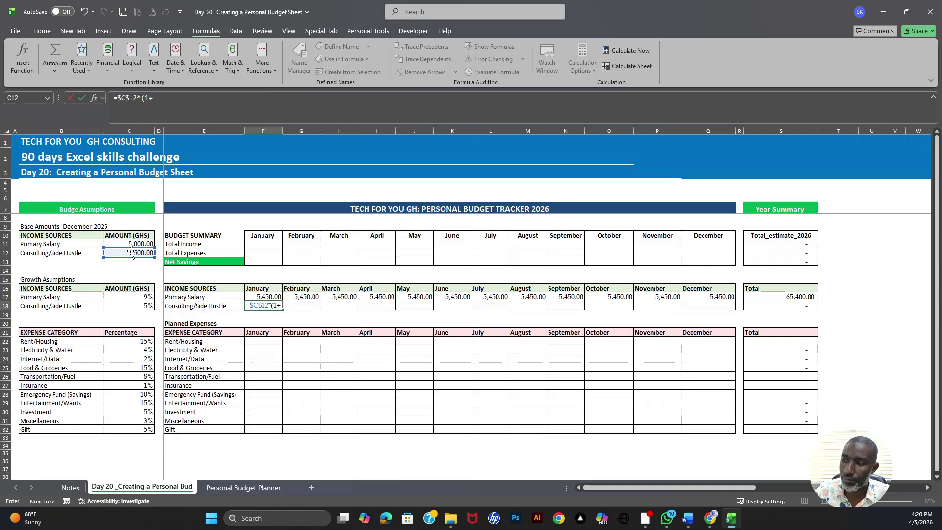
type("1+")
left_click(141, 306)
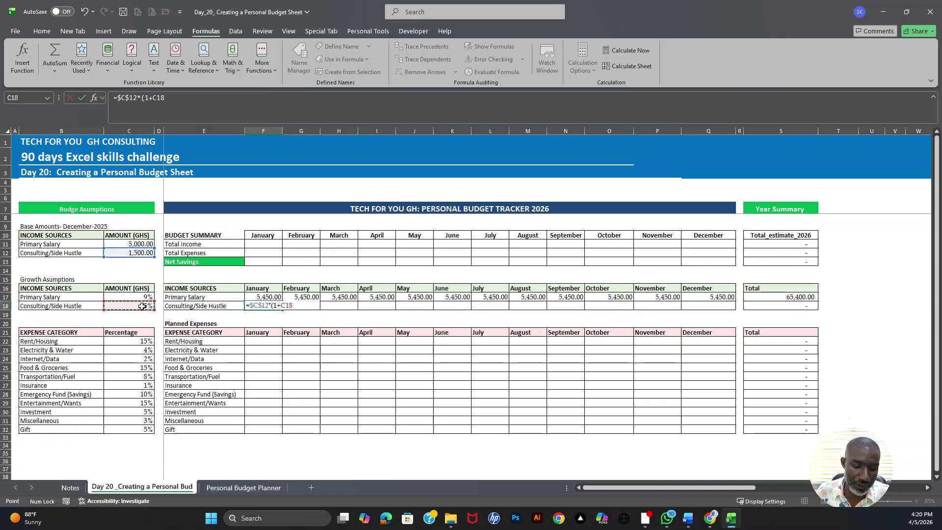
key("F4")
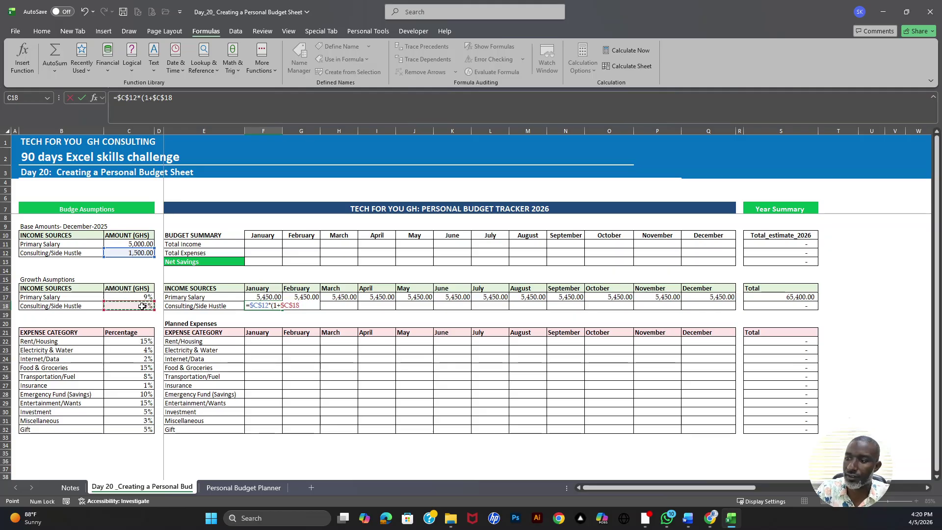
key("BackSpace")
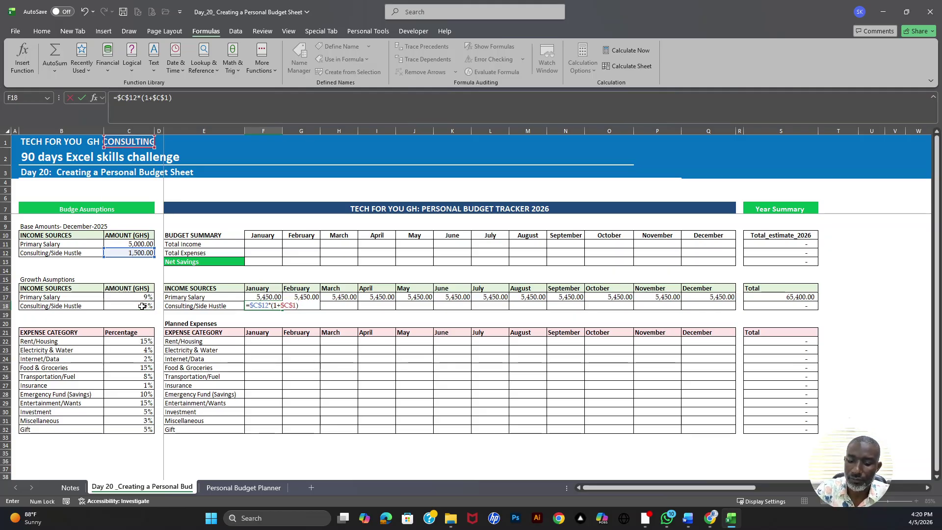
key("Return")
Step: Write the February Consulting/Side Hustle formula =F18*(1+$C$18) in G18, growing the prior month's amount, and fill it across through December
left_click(303, 305)
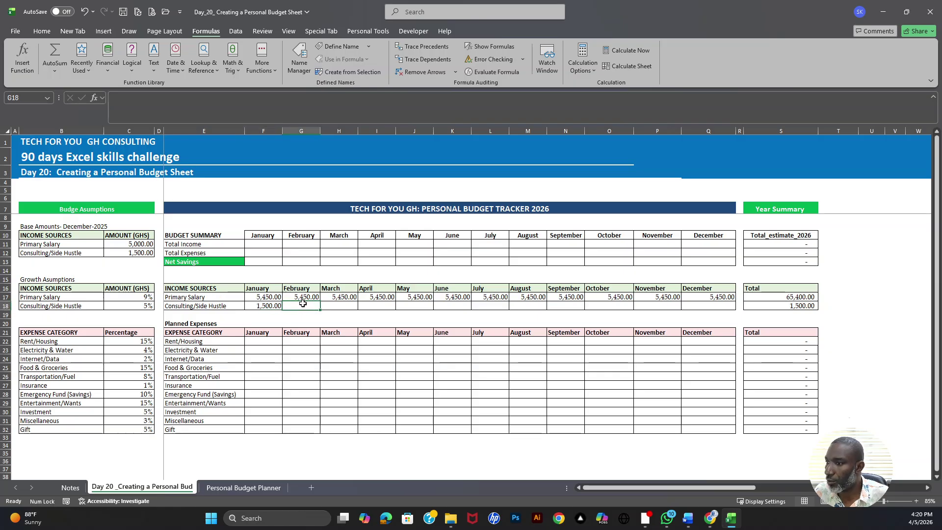
left_click(263, 304)
left_click(297, 306)
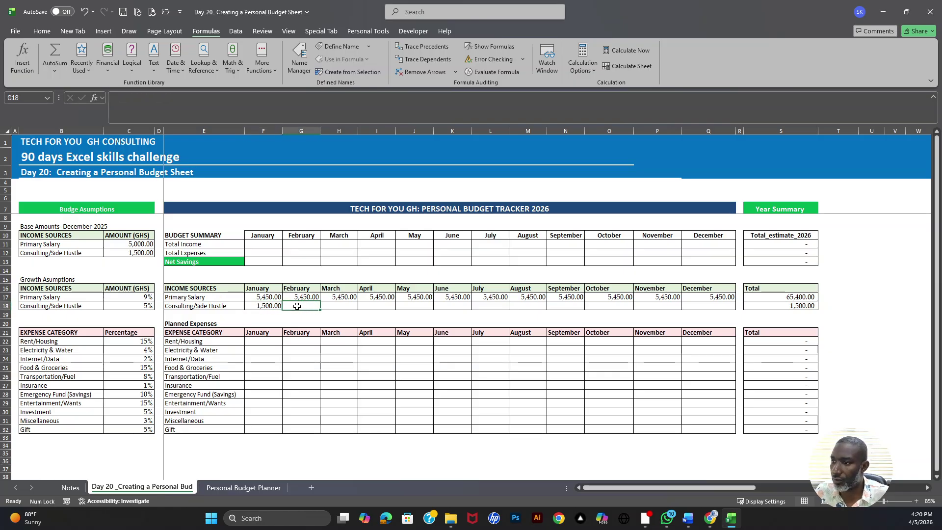
type("=")
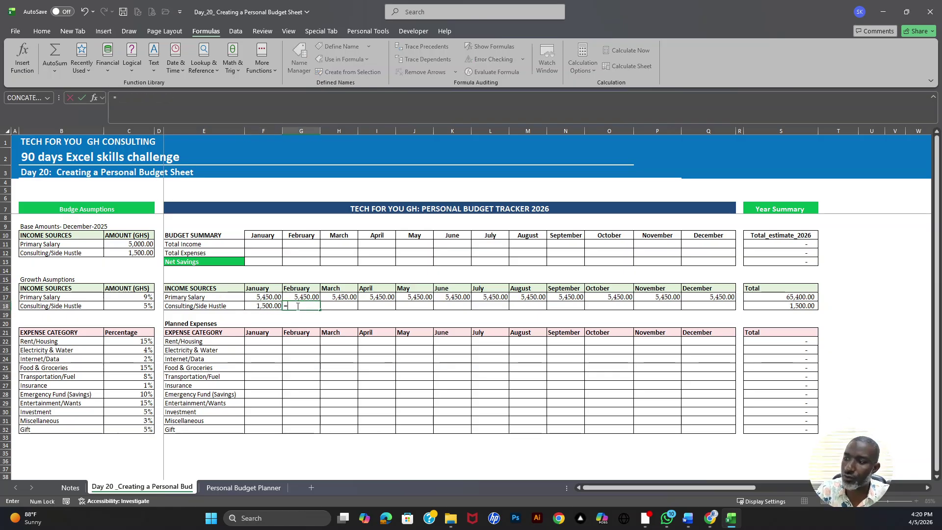
left_click(263, 305)
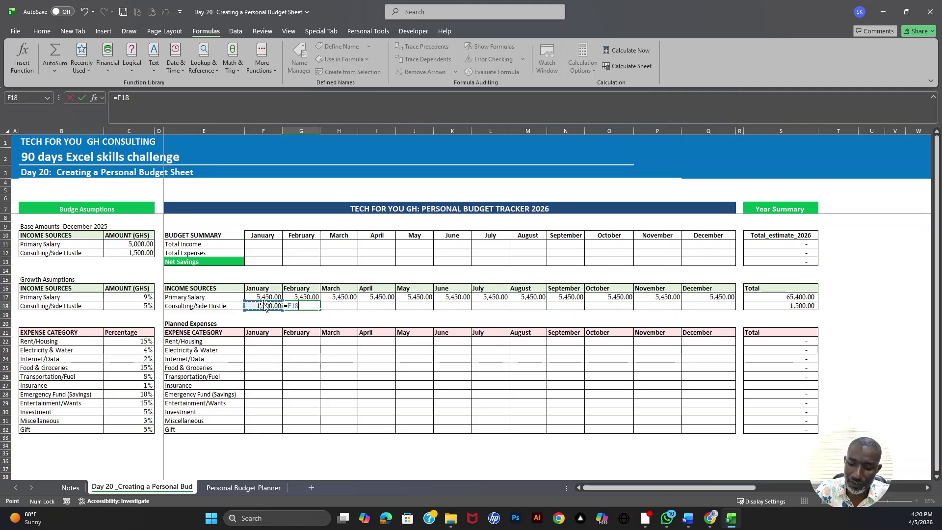
type("*")
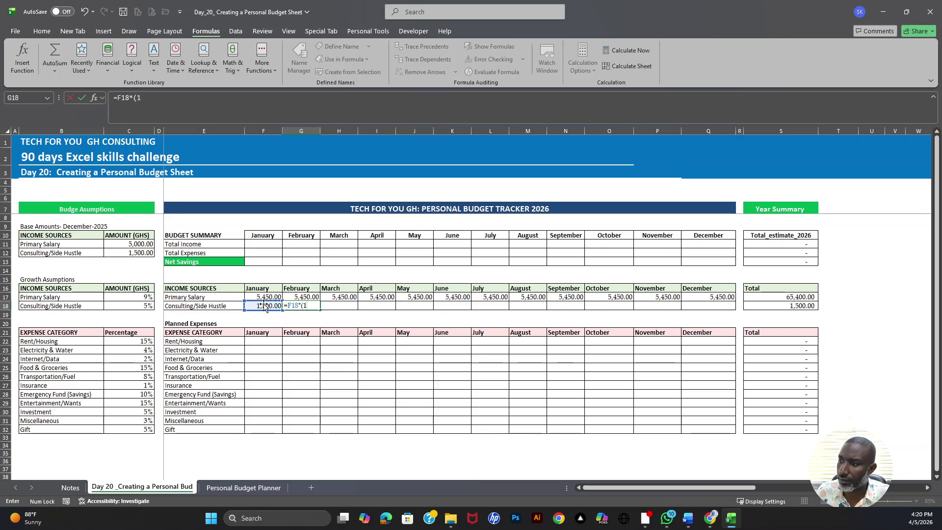
type("(1")
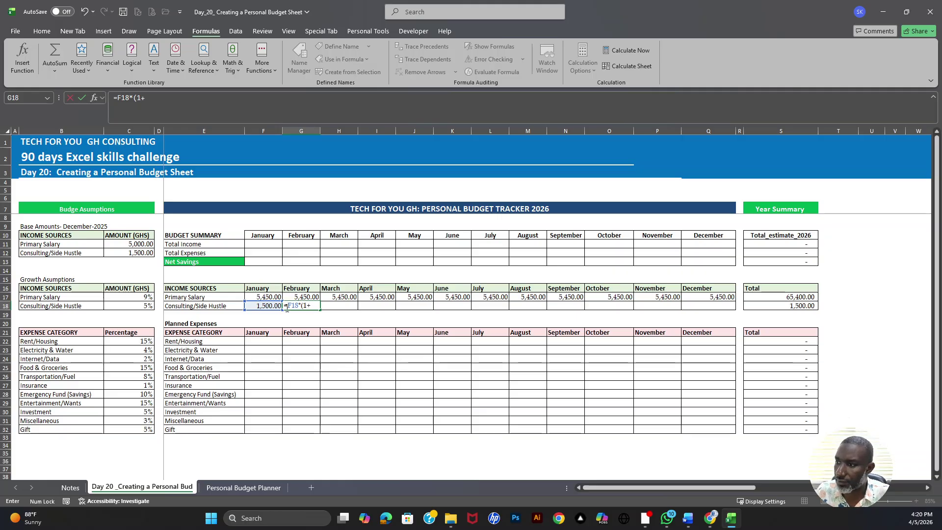
type("+")
left_click(142, 307)
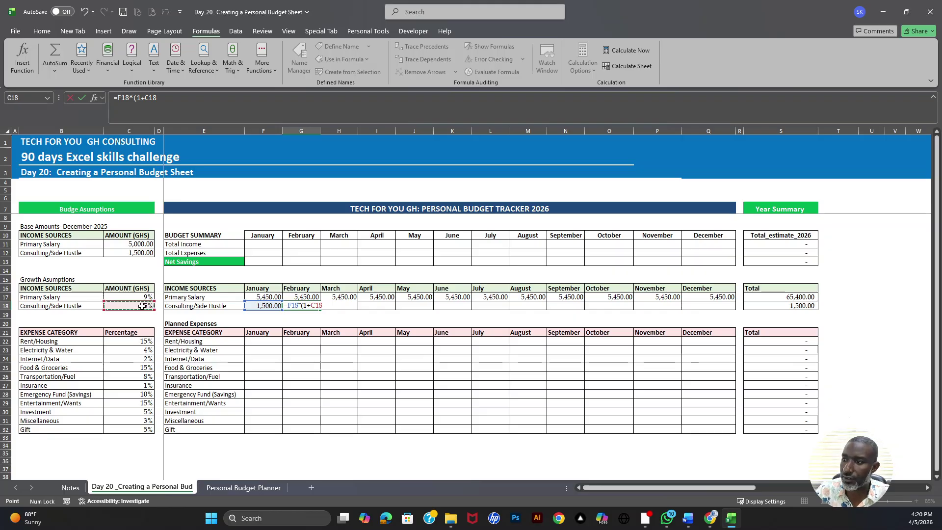
left_click(323, 305)
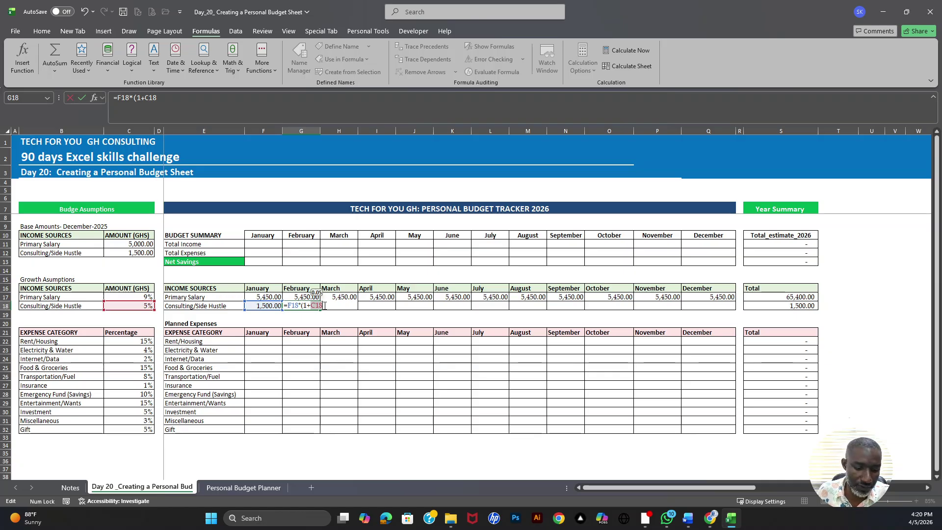
key("F4")
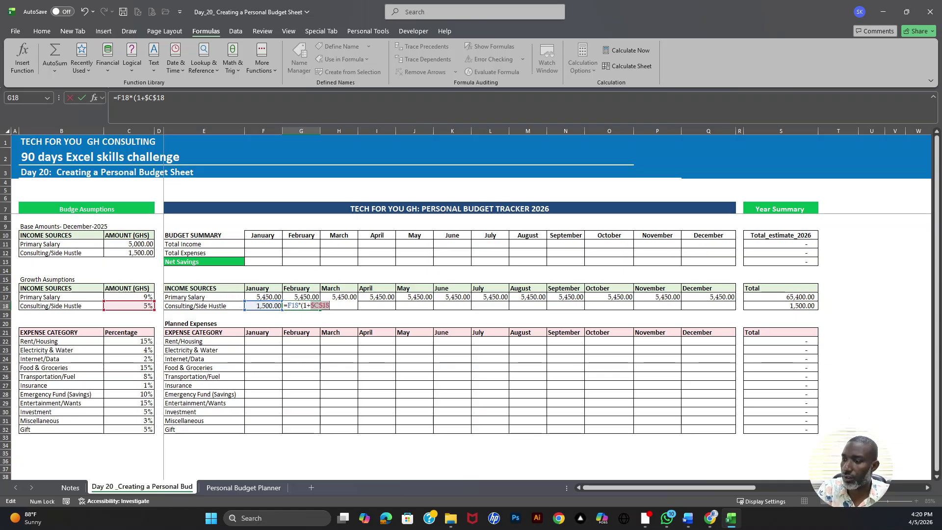
left_click(333, 306)
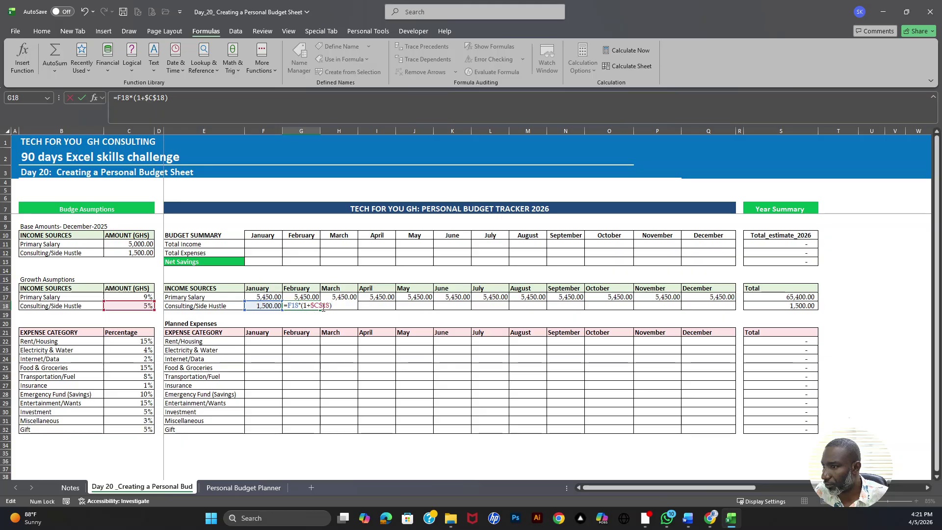
double_click(292, 306)
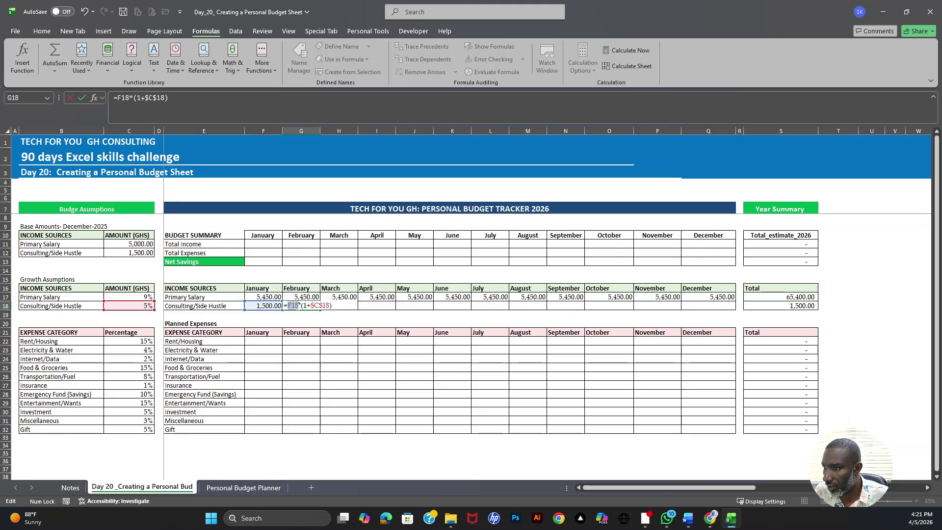
key("Return")
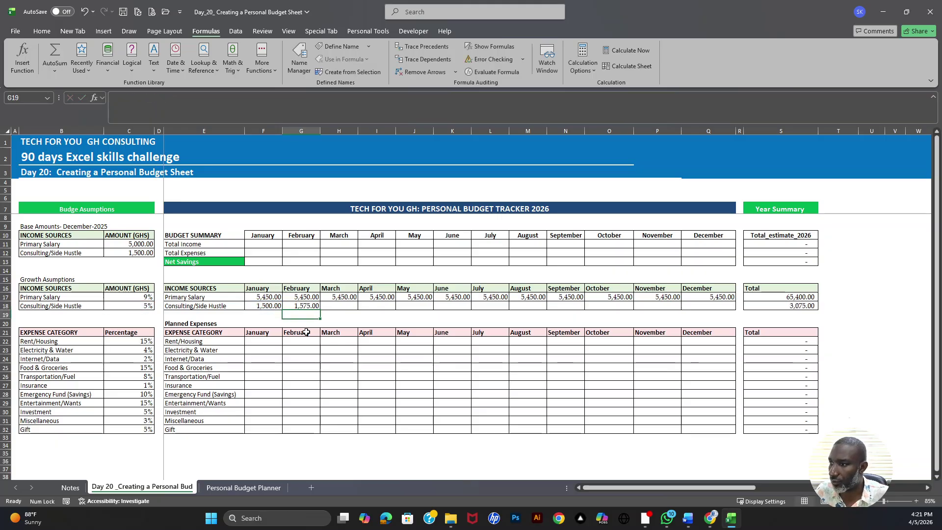
left_click(309, 304)
left_click_drag(320, 309, 728, 309)
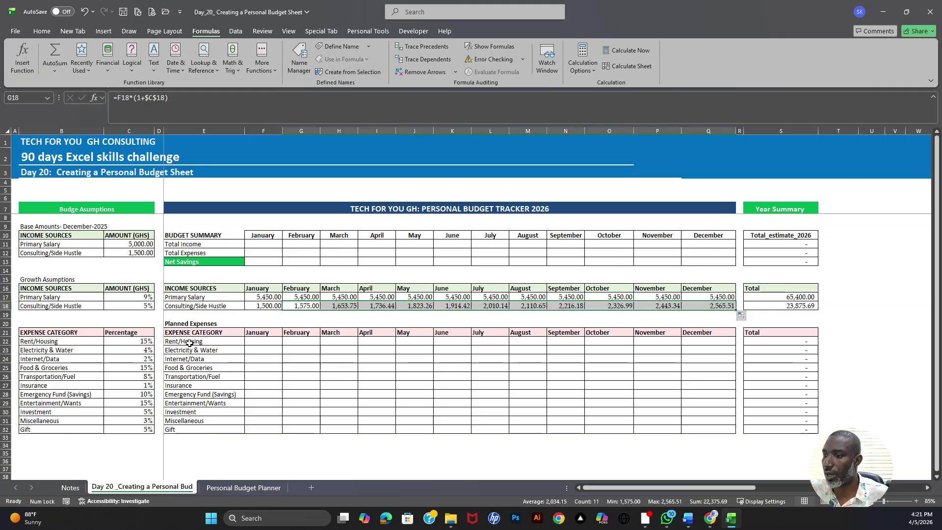
Step: Total the January income sources with =SUM(F17:F18) in the Total Income cell F11 and fill it across through December
left_click_drag(188, 343, 198, 430)
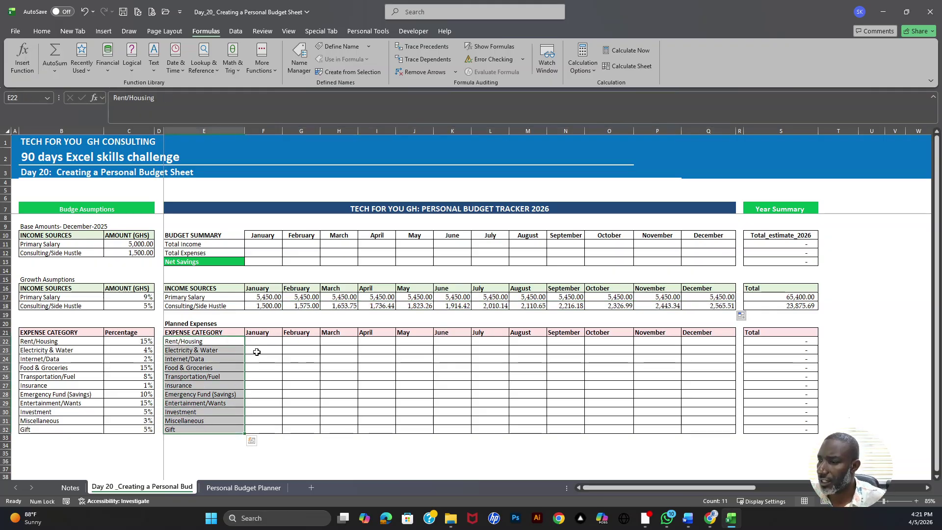
left_click(145, 341)
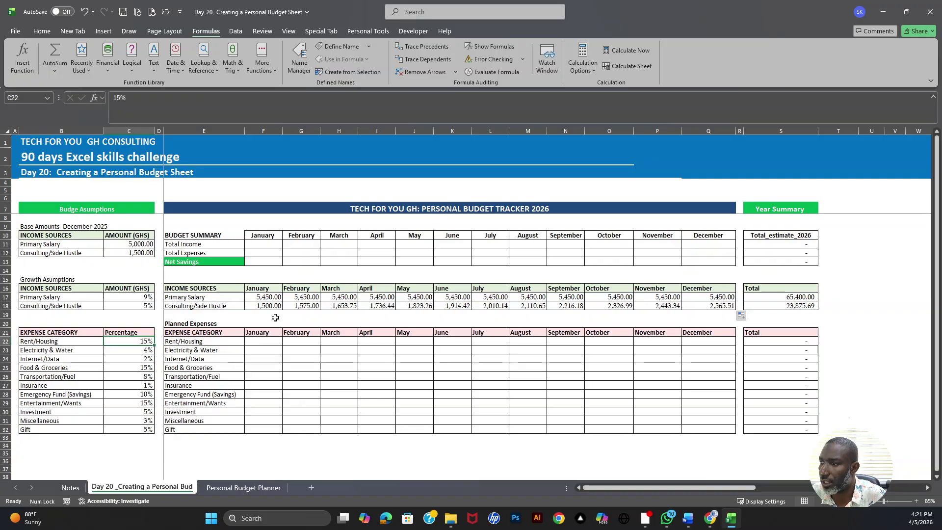
left_click(266, 244)
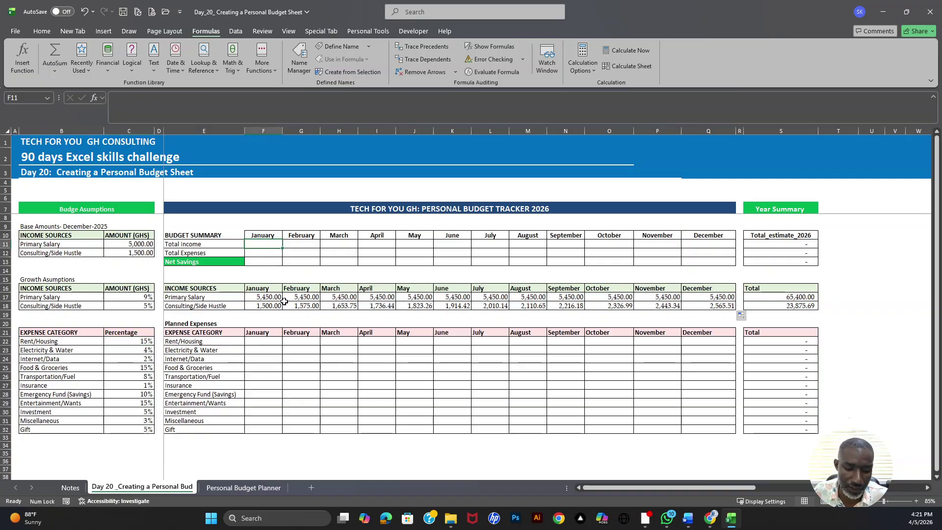
type("s")
key("BackSpace")
key("BackSpace")
key("BackSpace")
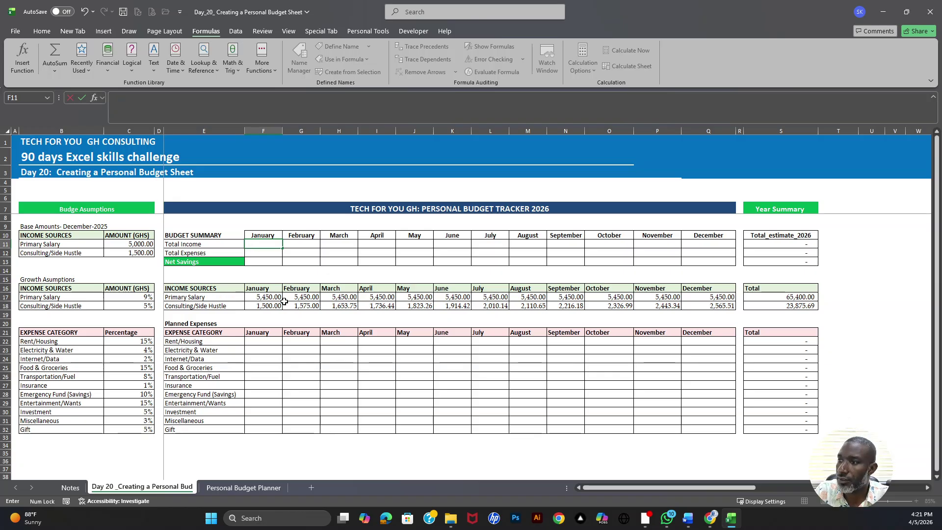
type("=SUM(")
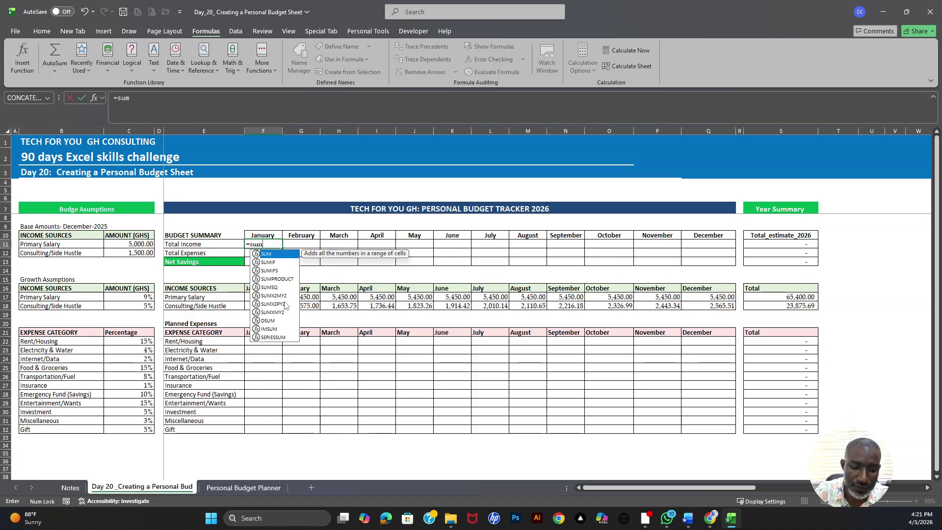
left_click_drag(273, 298, 265, 305)
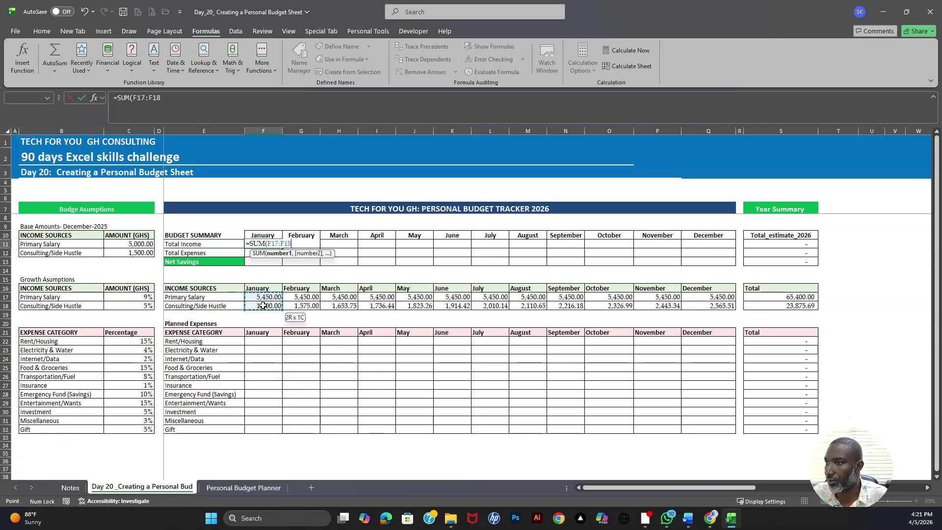
key("Return")
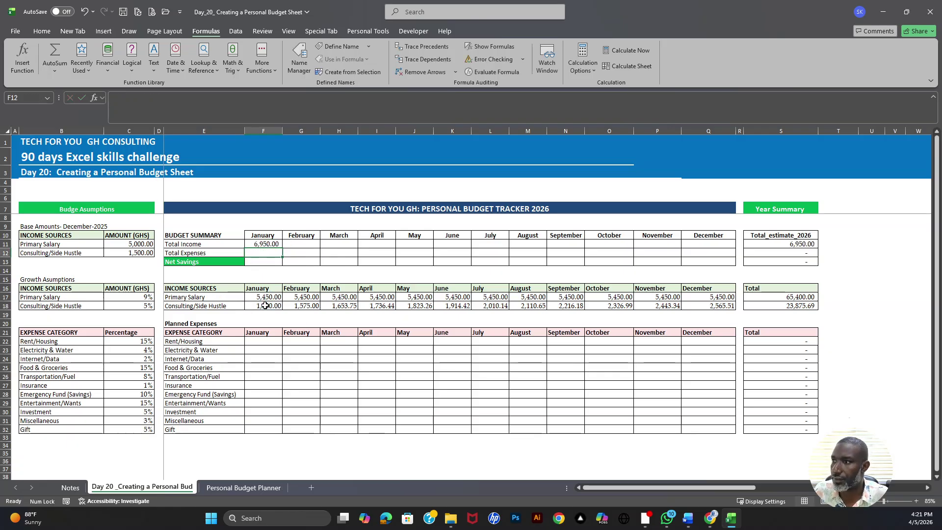
left_click(277, 245)
left_click_drag(284, 250, 731, 249)
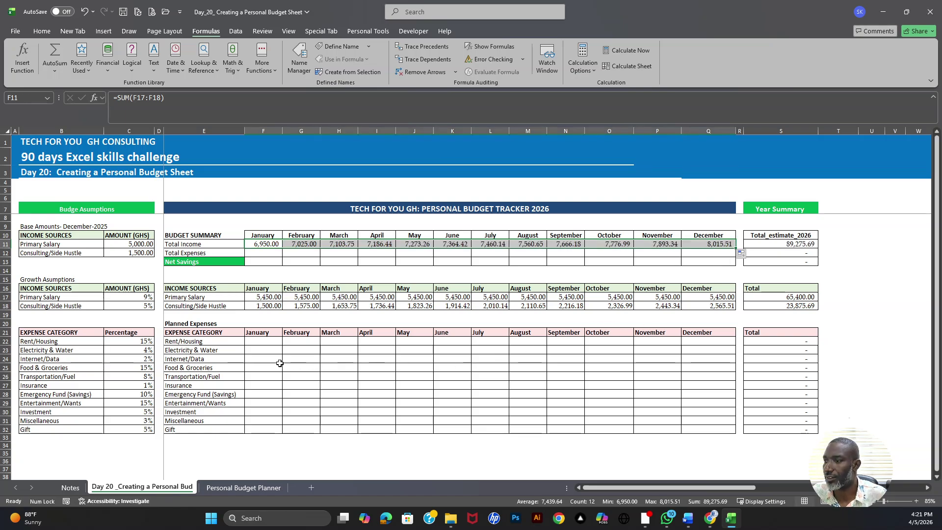
Step: Write the January Rent/Housing formula =$C22*F$11 in F22, locking the percentage column and the Total Income row
left_click(253, 340)
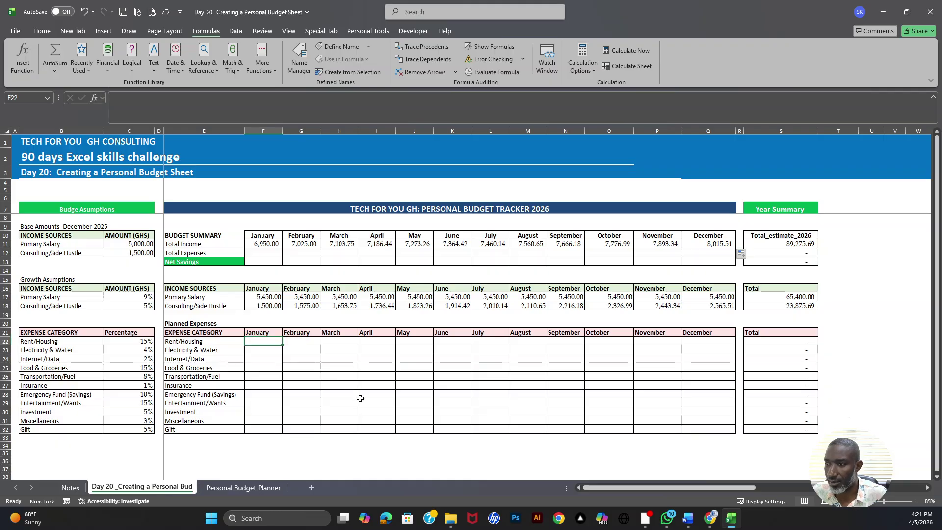
type("=")
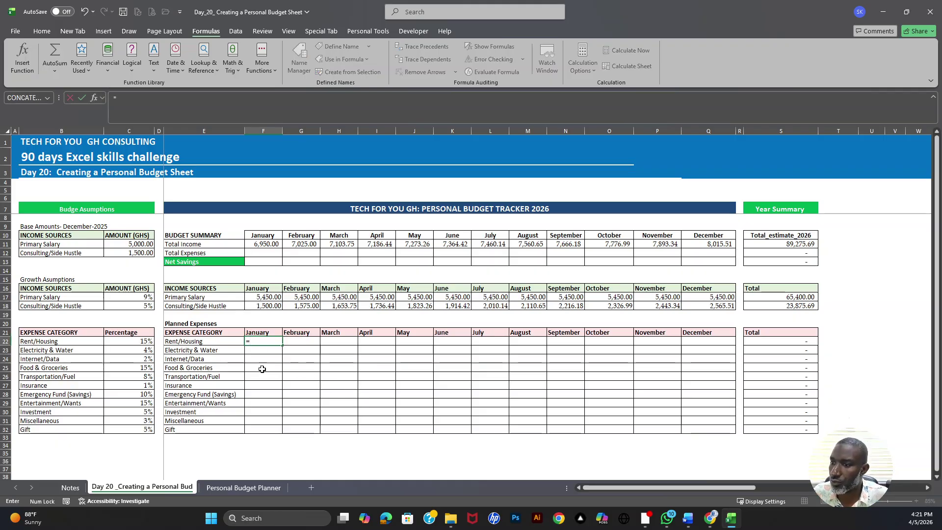
left_click(141, 342)
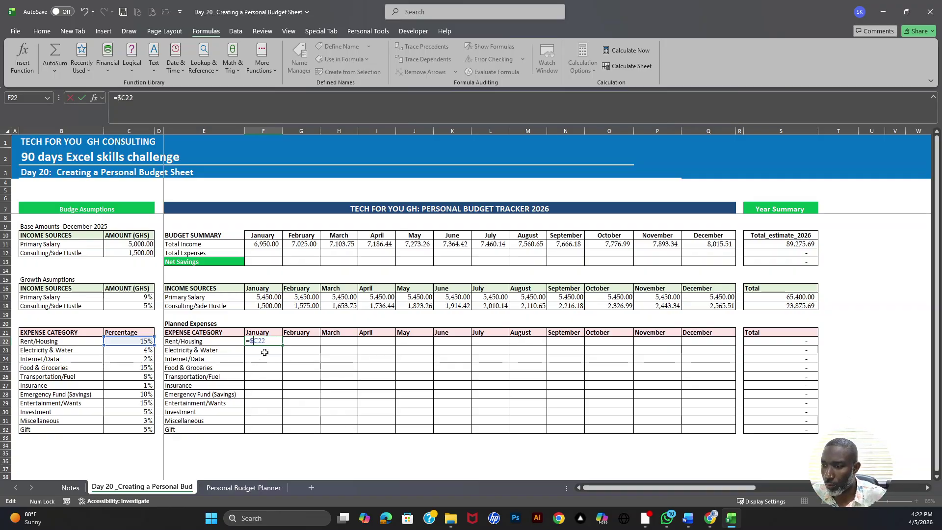
type("*")
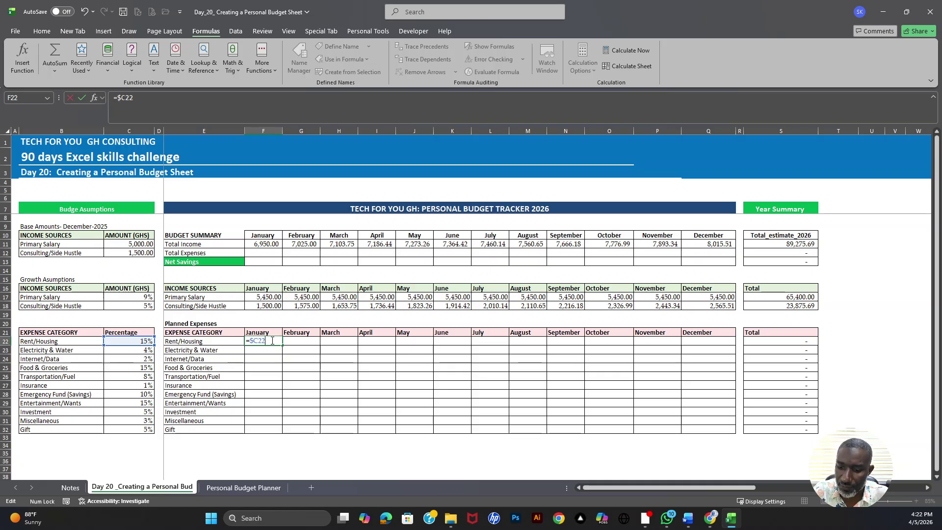
left_click(263, 244)
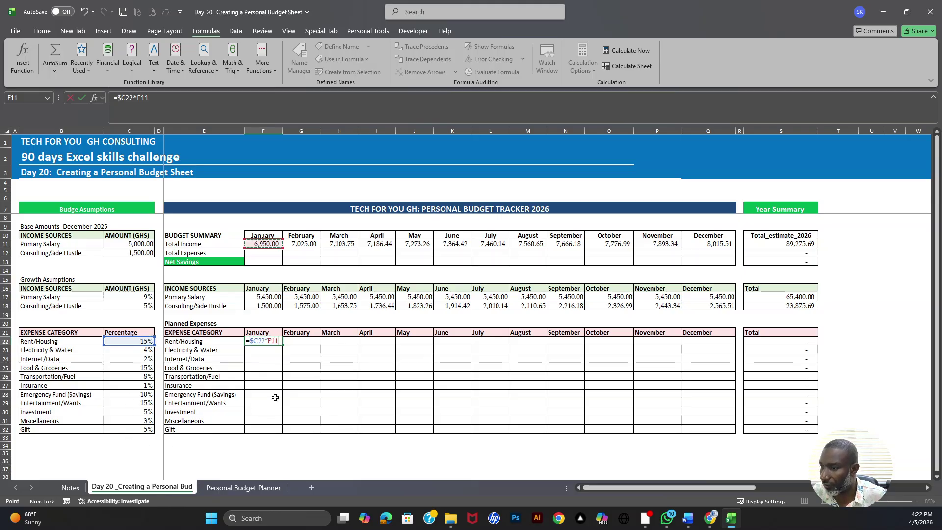
left_click(271, 340)
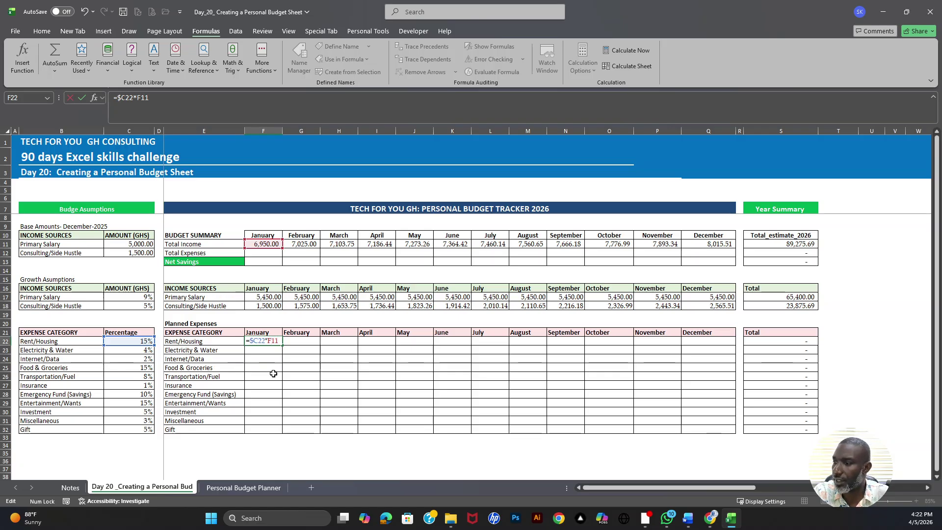
key("F4")
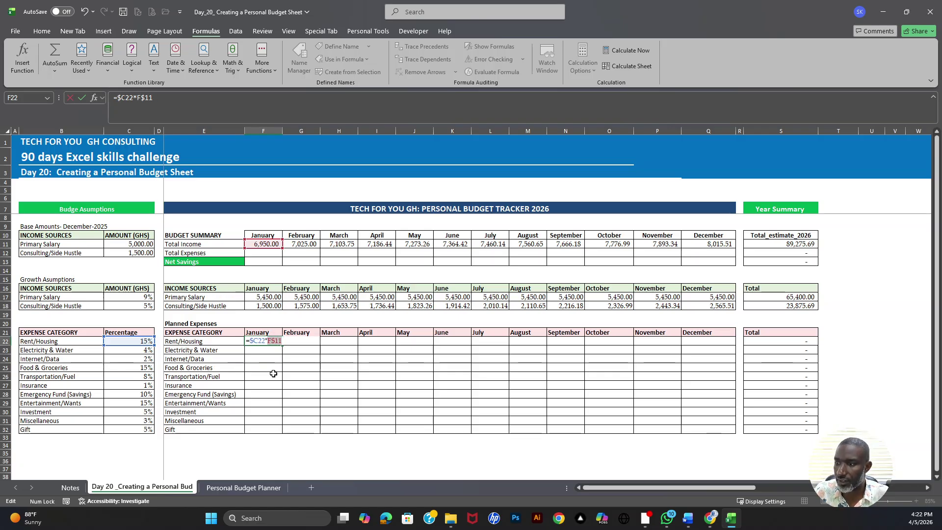
key("Return")
Step: Fill the January Rent/Housing formula across through December and down through the Gift row, covering F22:Q32
left_click(277, 341)
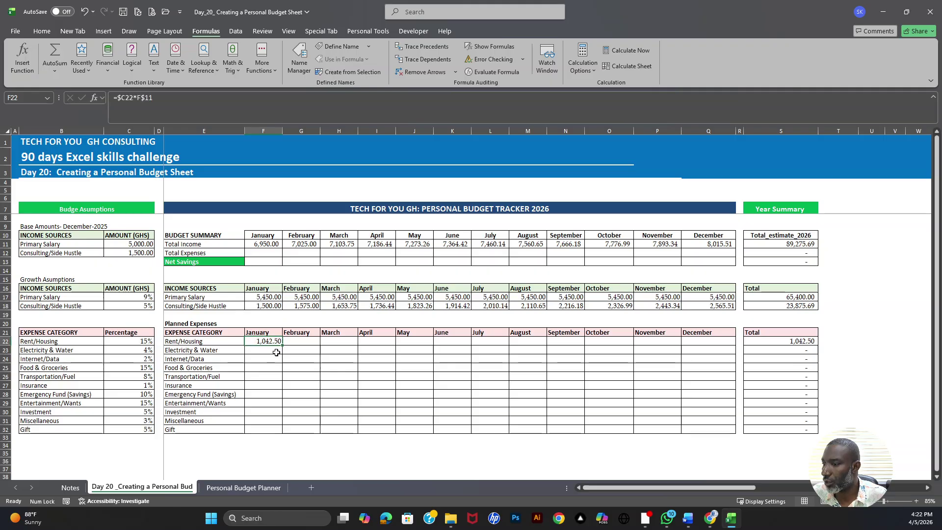
left_click_drag(284, 346, 738, 432)
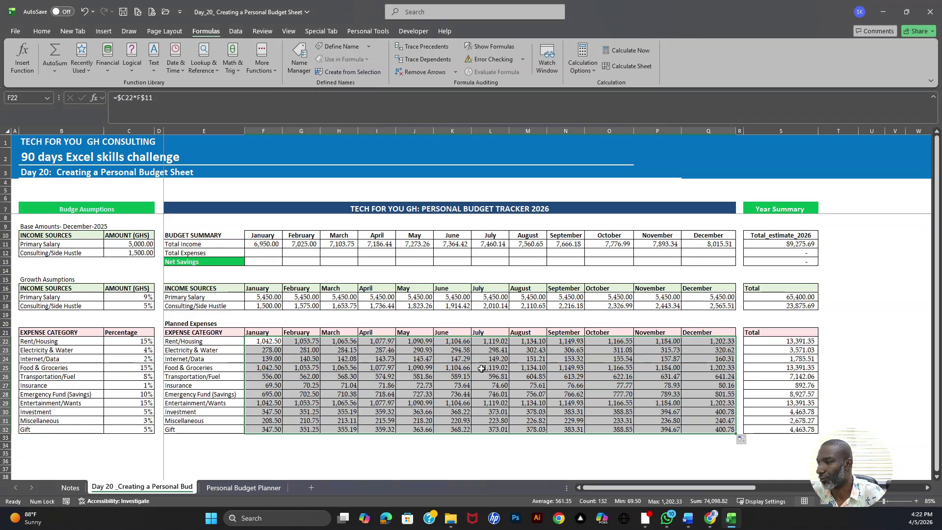
left_click(329, 356)
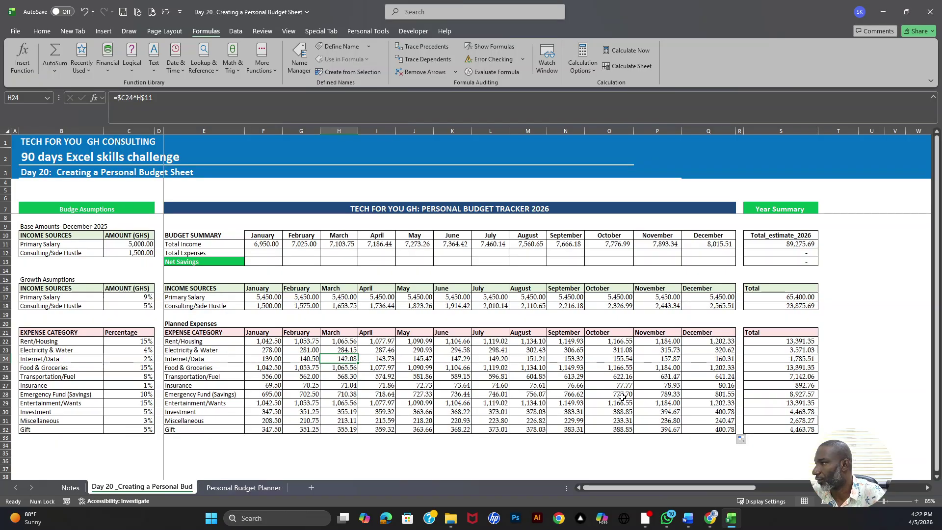
Step: Total the January planned expenses with =SUM(F22:F32) in the Total Expenses cell F12
left_click(258, 253)
type("=")
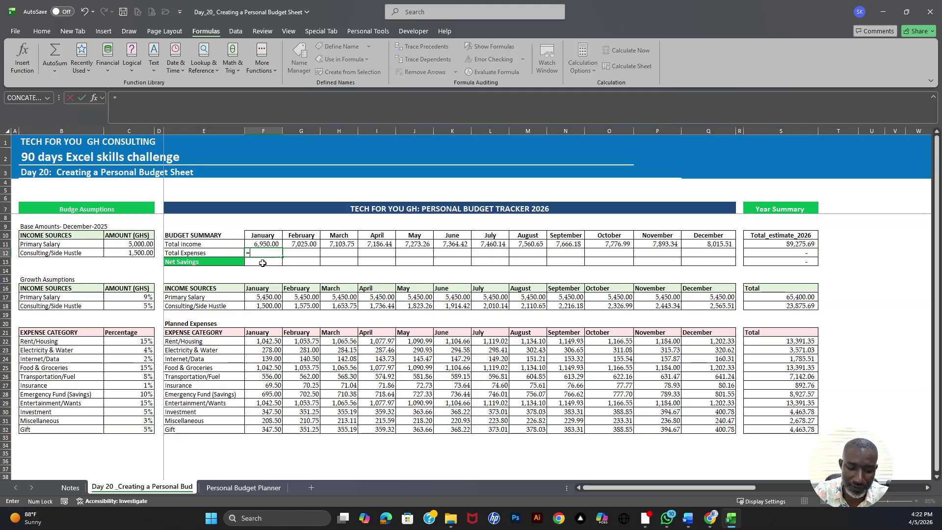
type("sum")
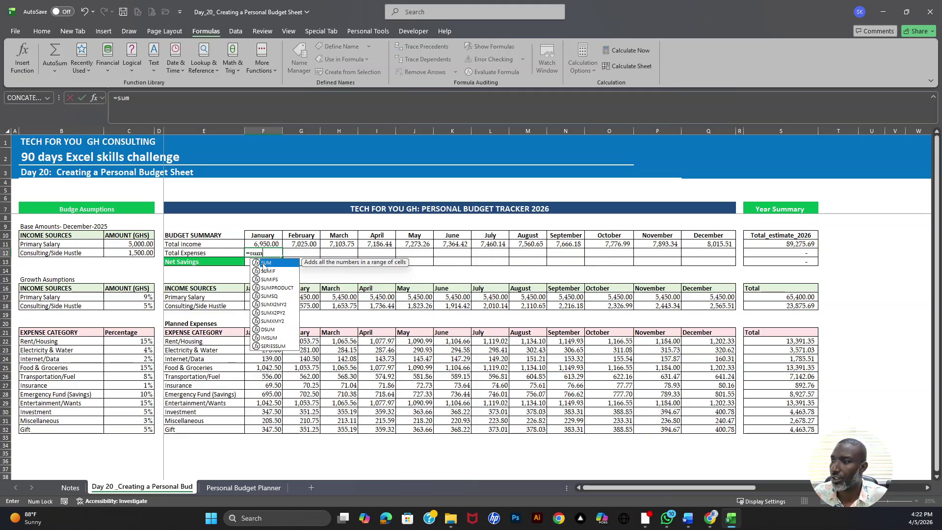
double_click(269, 264)
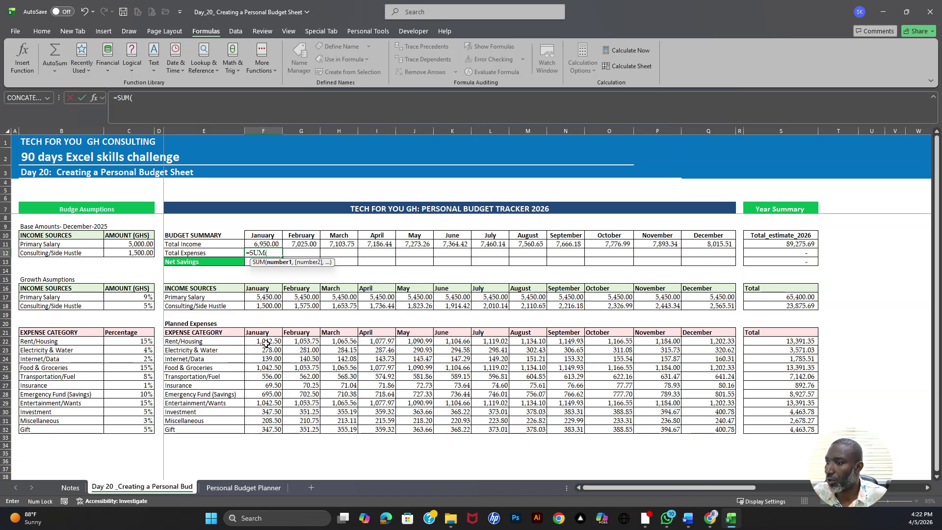
left_click_drag(265, 341, 268, 427)
key("Return")
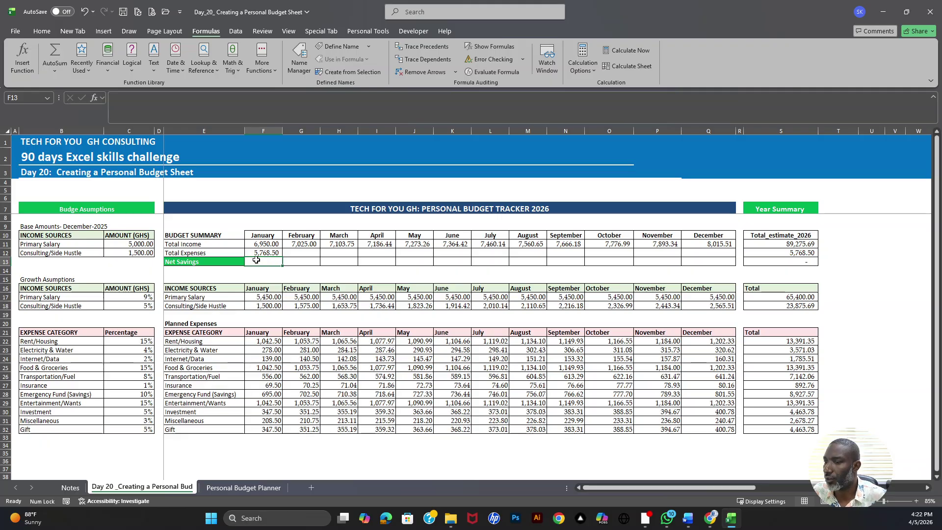
Step: Calculate January Net Savings as =F11-F12 in F13, and fill the Total Expenses and Net Savings formulas across through December
type("=")
left_click(260, 244)
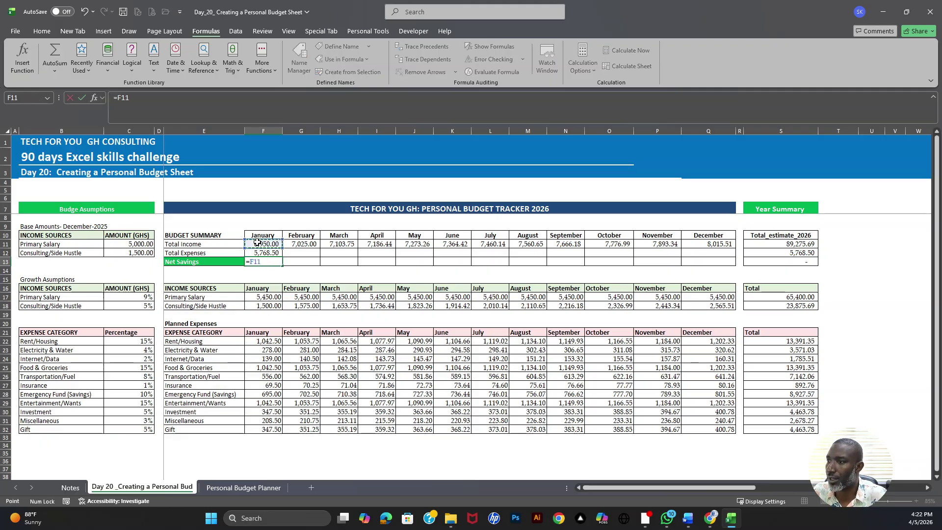
type("-")
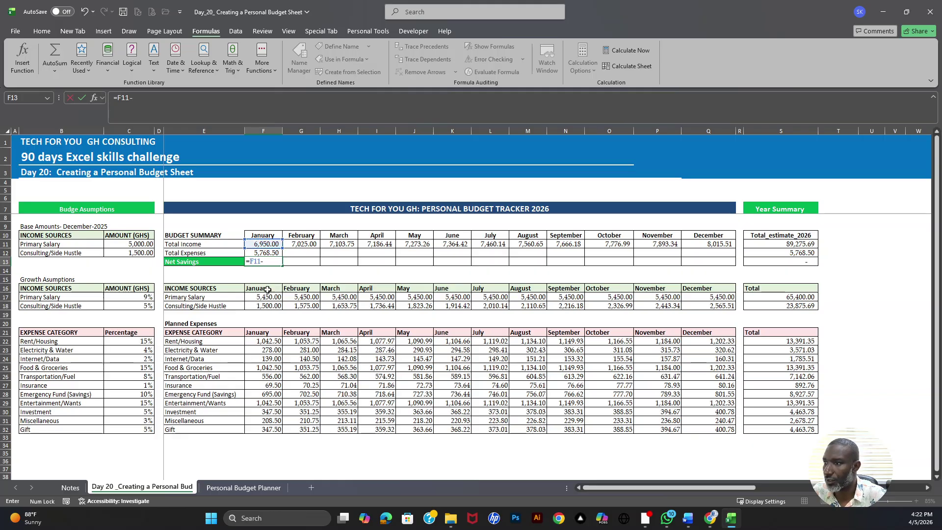
left_click(266, 252)
key("Return")
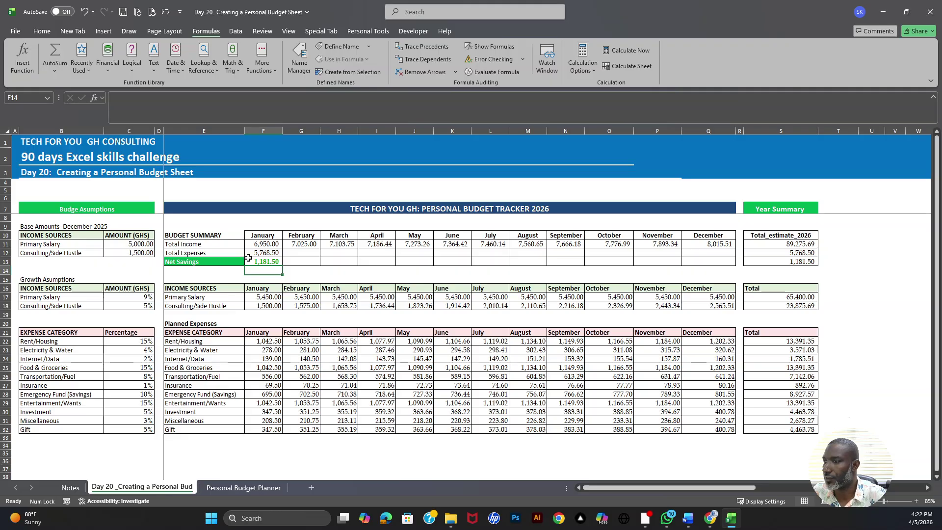
left_click_drag(267, 253, 267, 261)
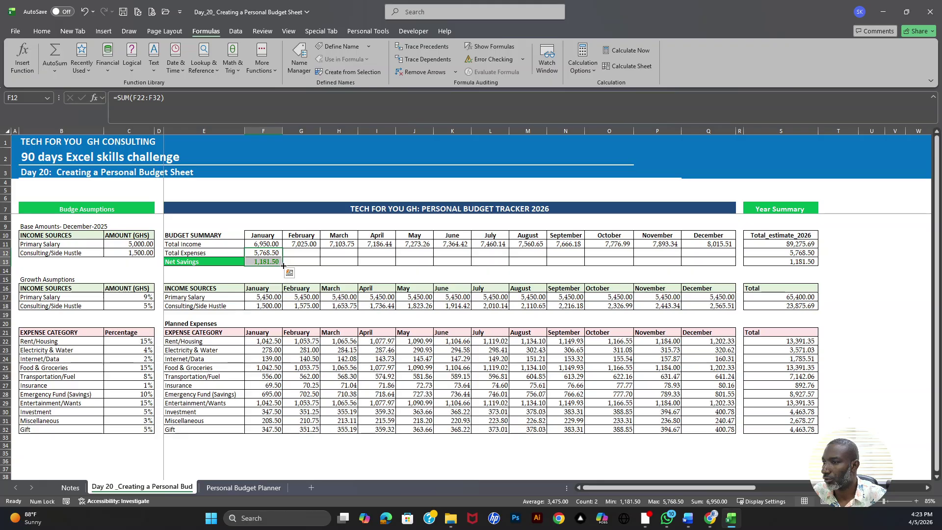
left_click_drag(282, 266, 737, 280)
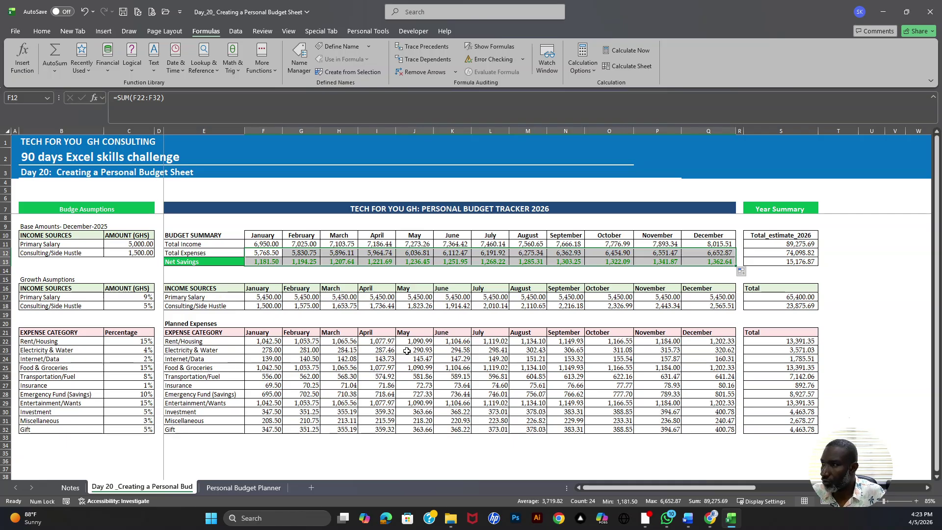
left_click(266, 490)
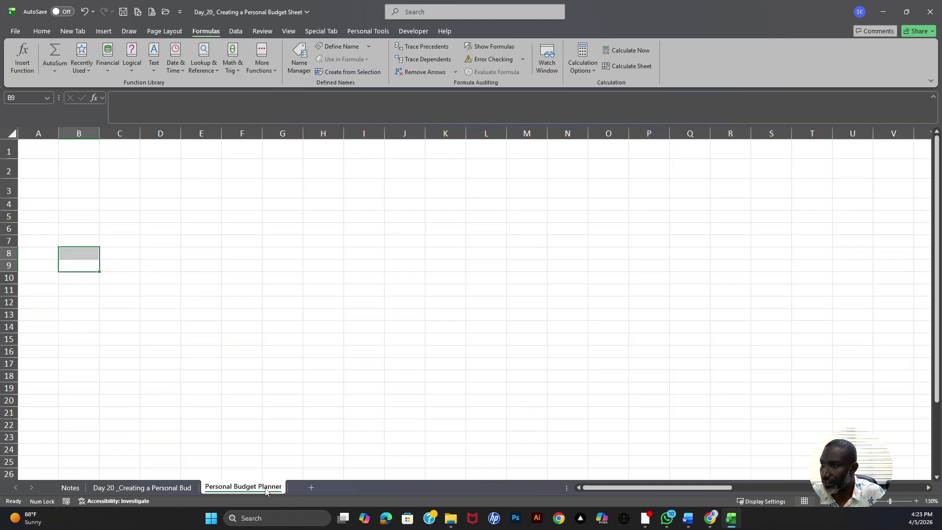
left_click(142, 488)
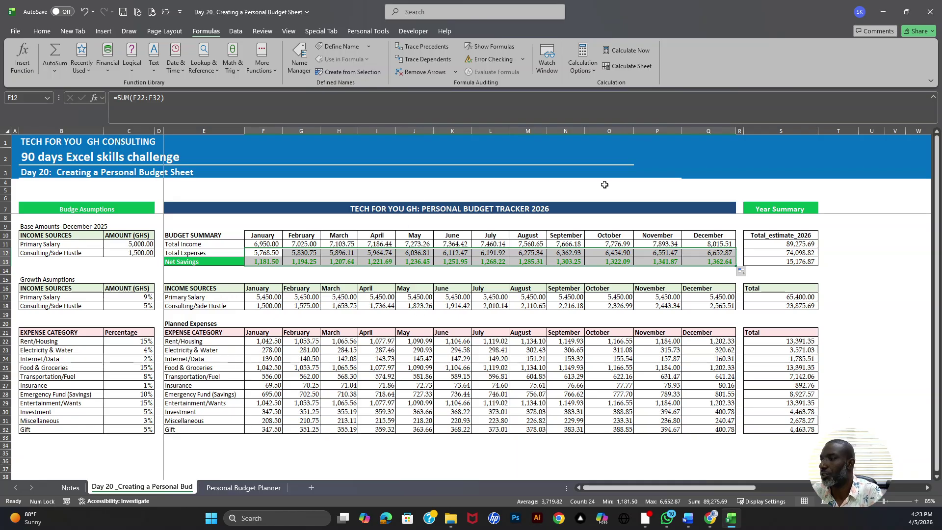
Step: Set the Primary Salary base amount in C11 to 10,000
left_click(137, 245)
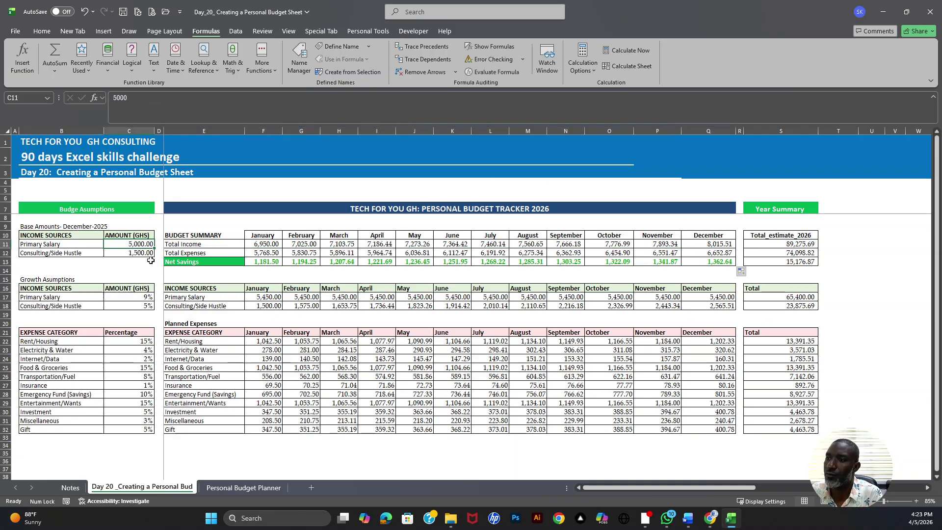
double_click(137, 245)
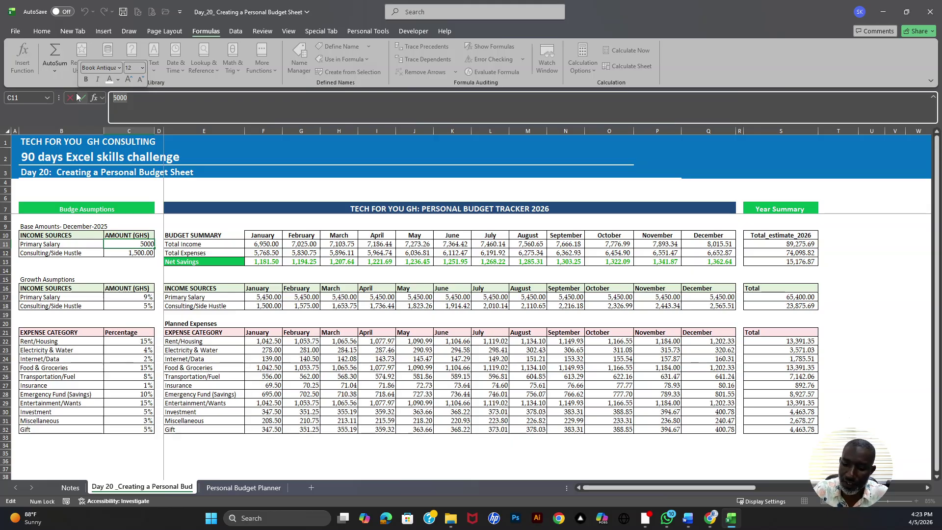
type("10,00")
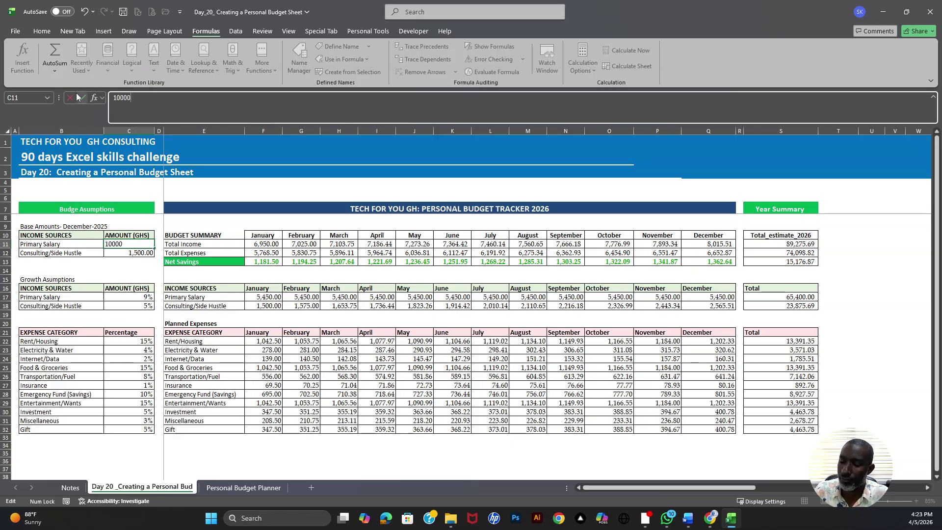
type("0")
key("Return")
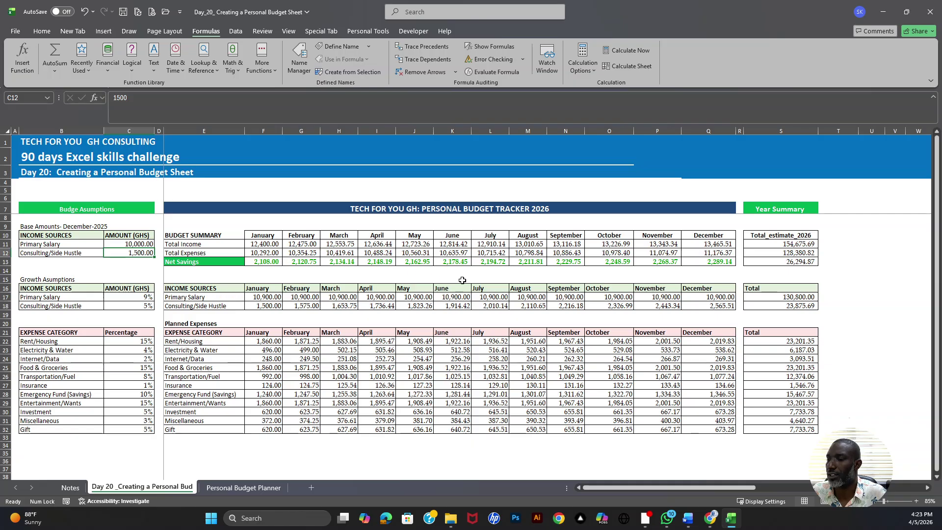
Step: Set the Consulting/Side Hustle base amount in C12 to 6,000
double_click(137, 93)
type("6,0")
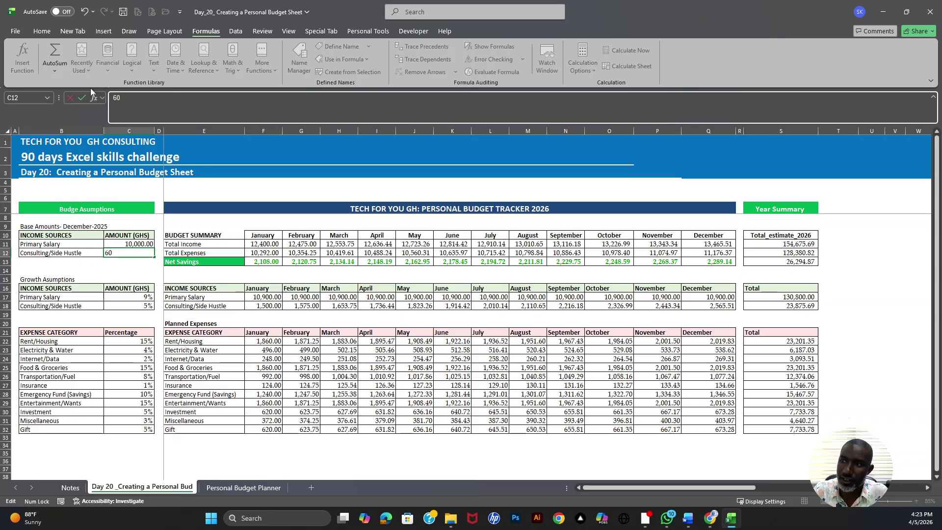
type("00")
key("Return")
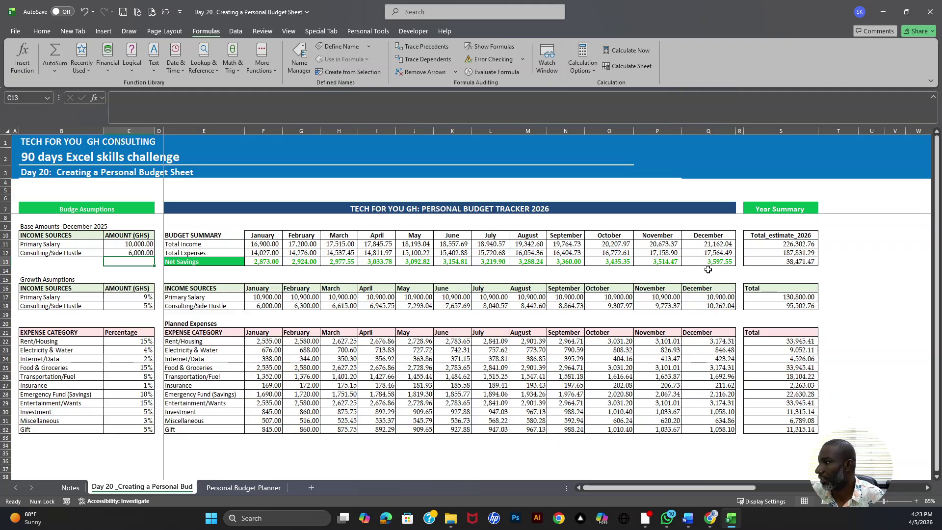
Step: Examine the monthly Budget Summary and the Year Summary formulas for total income, total expenses and net savings
left_click_drag(180, 232, 734, 265)
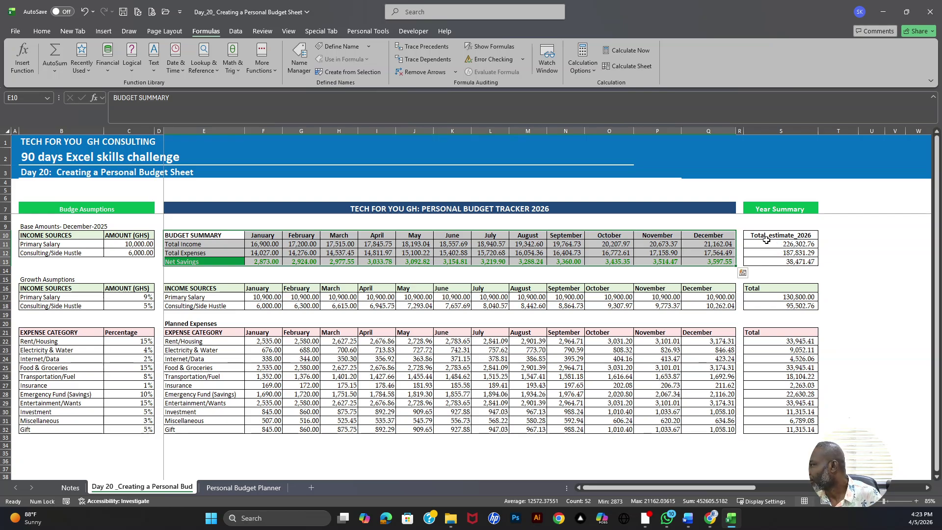
left_click(766, 236)
left_click(787, 244)
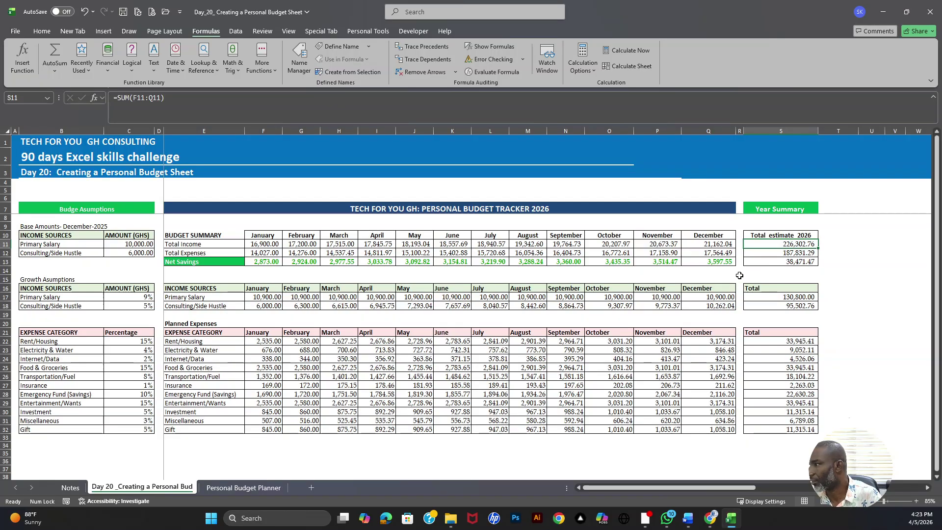
left_click(783, 253)
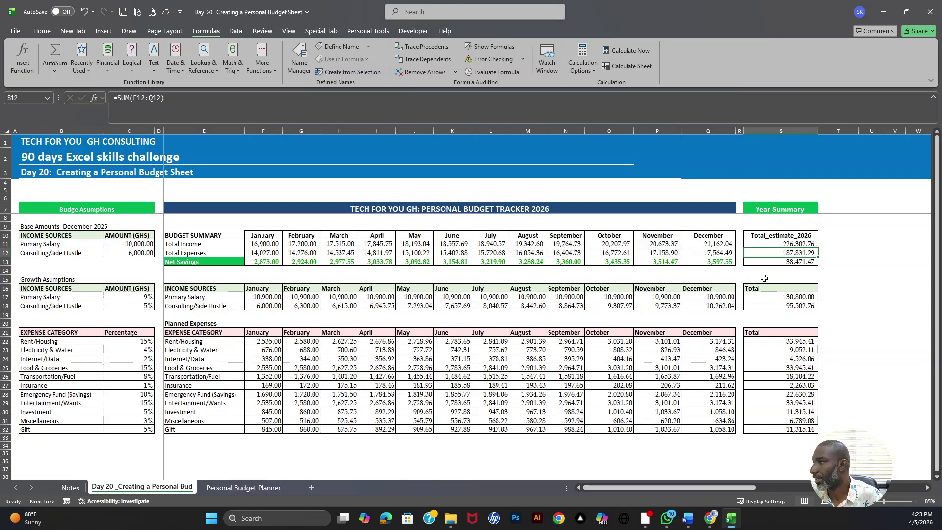
left_click(792, 261)
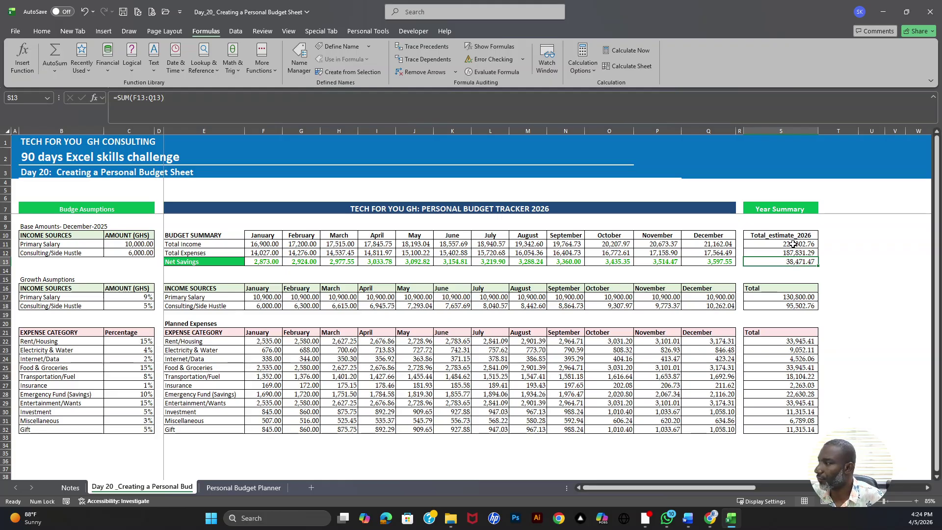
left_click_drag(790, 244, 790, 261)
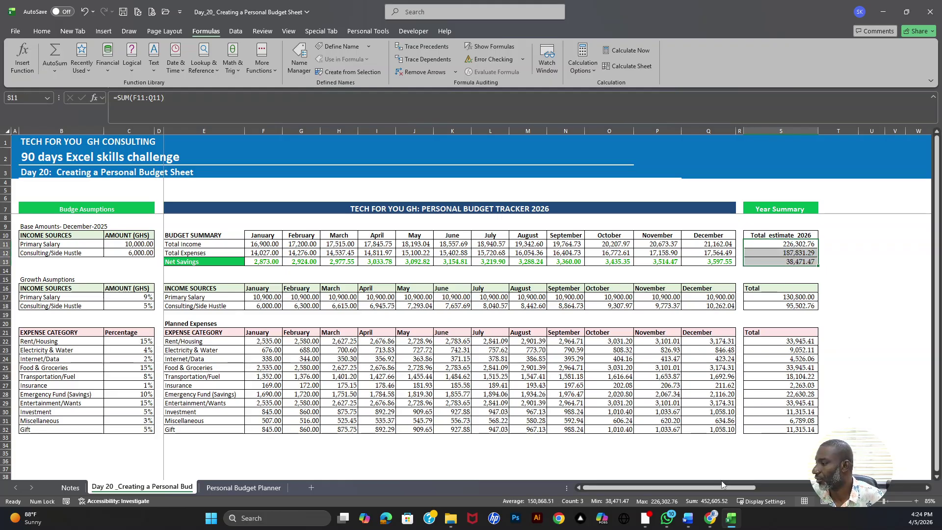
left_click_drag(722, 488, 788, 490)
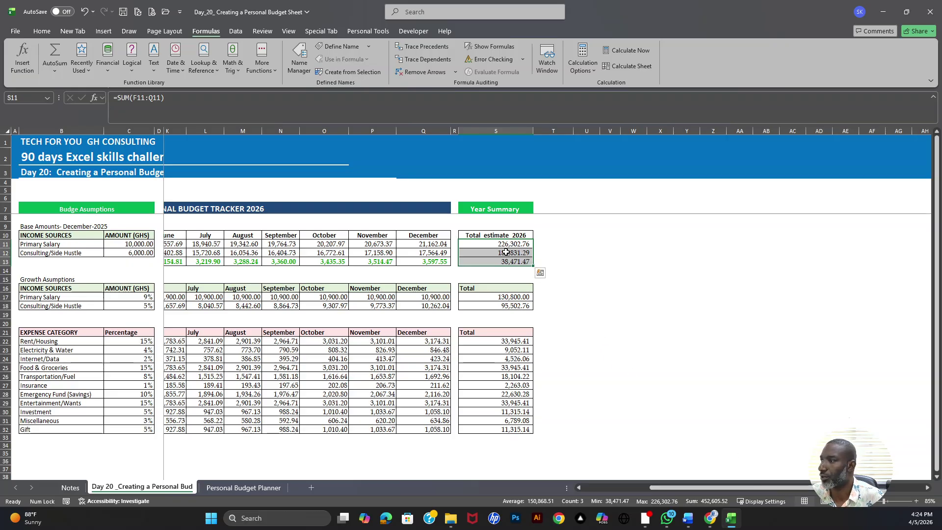
left_click_drag(499, 239, 499, 237)
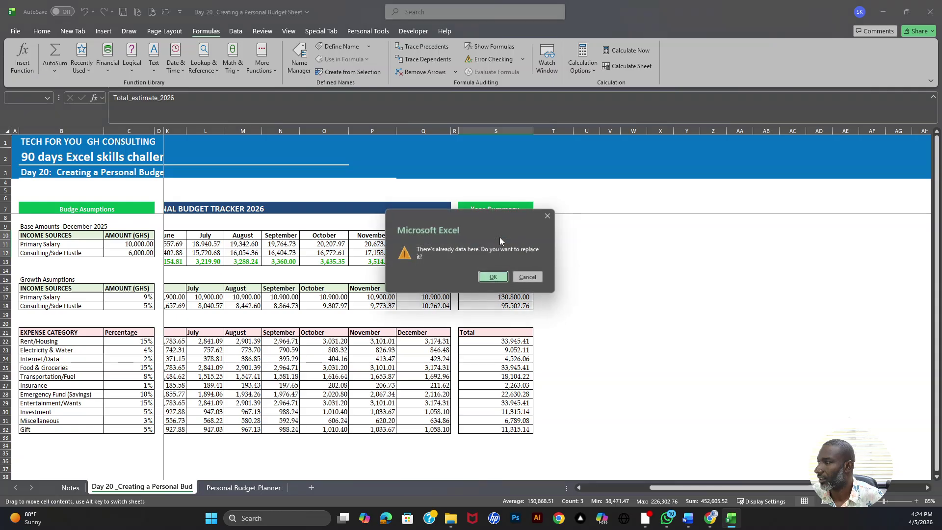
left_click(543, 219)
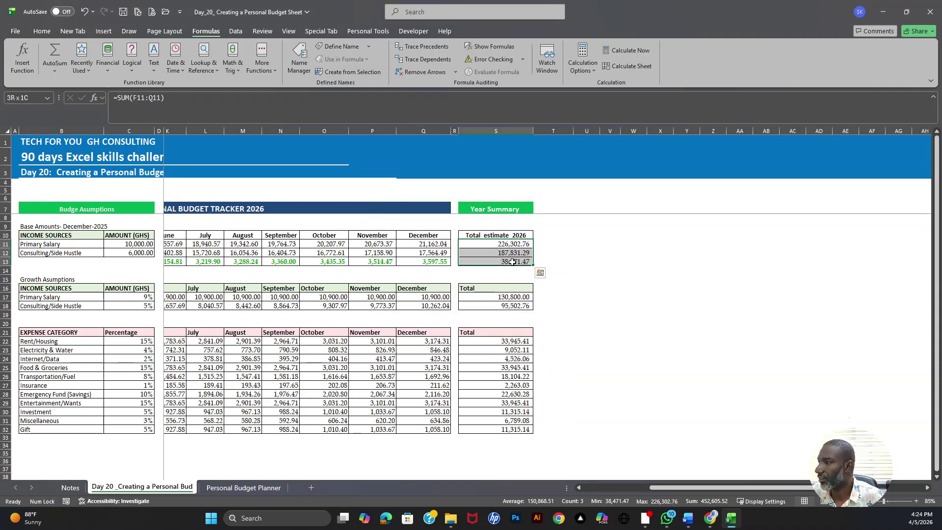
Step: Insert a 2-D pie chart of the yearly totals in S11:S13 and place it beside the Year Summary, starting at row 7
left_click(100, 32)
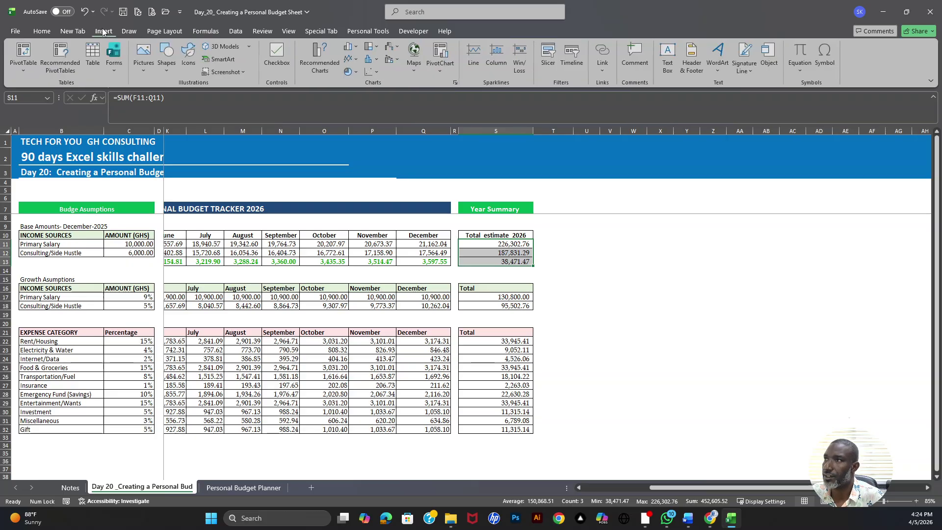
left_click(349, 72)
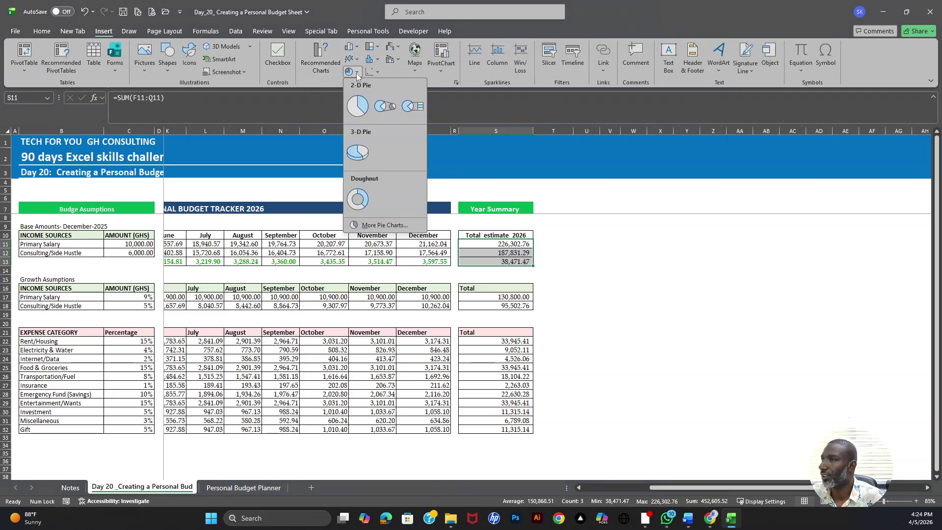
left_click(358, 109)
left_click_drag(605, 311, 731, 241)
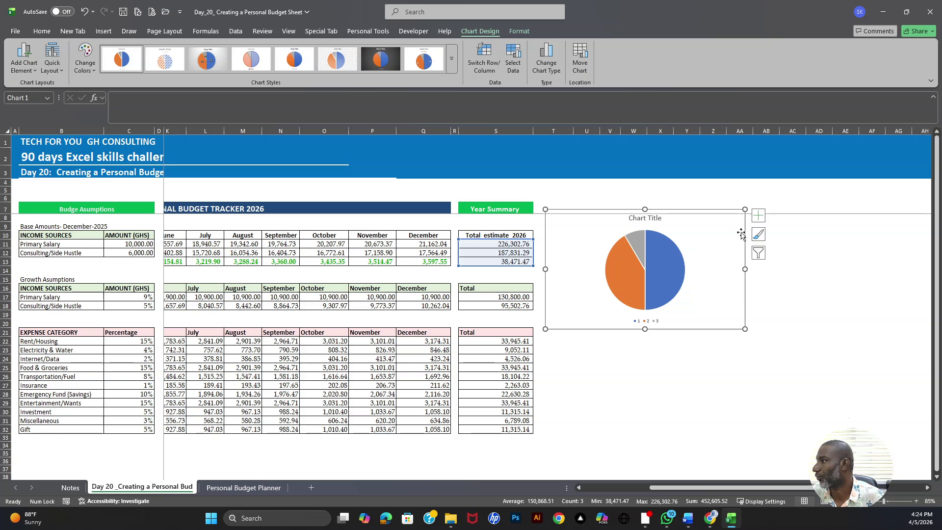
Step: Add Data Callout labels to the pie chart and enlarge the chart slightly
left_click(758, 216)
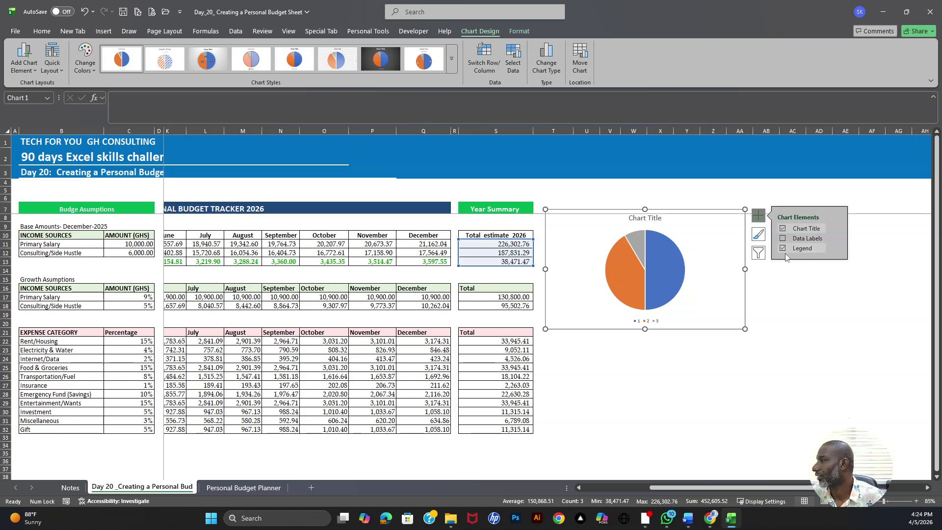
left_click(838, 238)
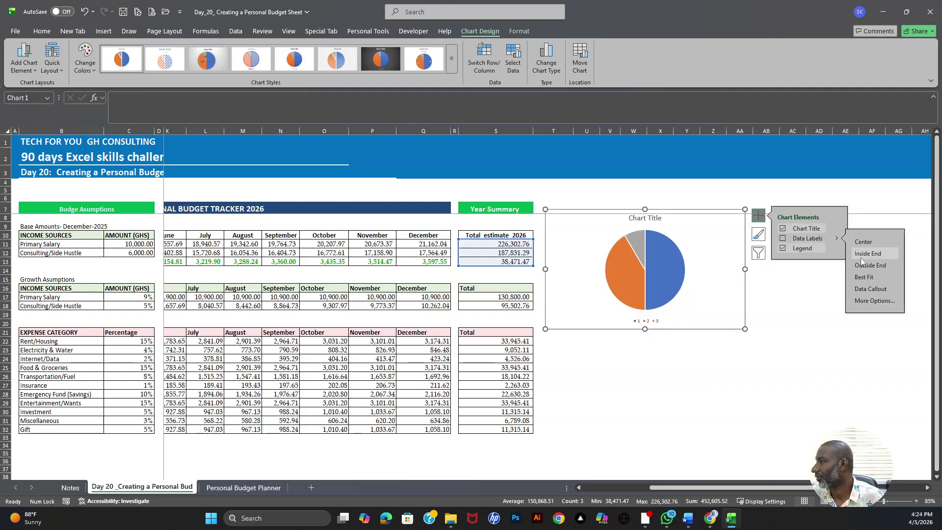
left_click(870, 290)
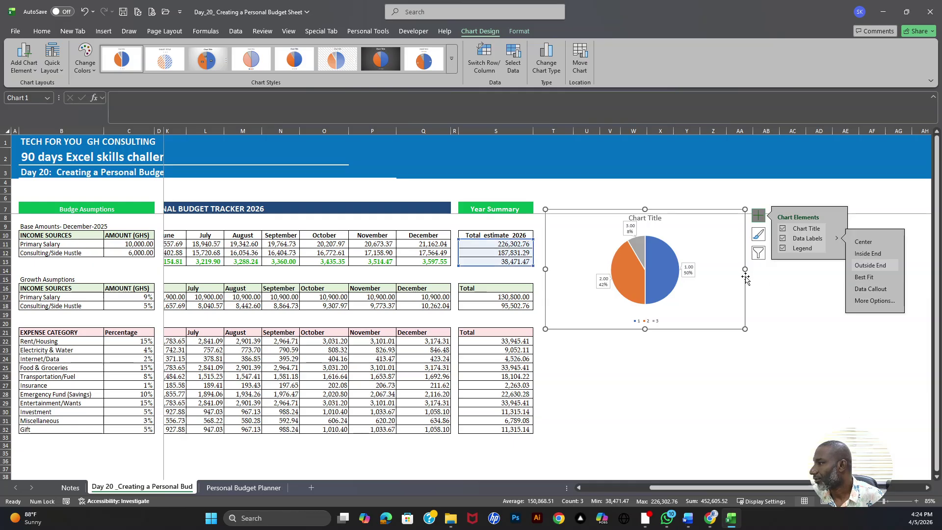
left_click_drag(744, 327, 755, 330)
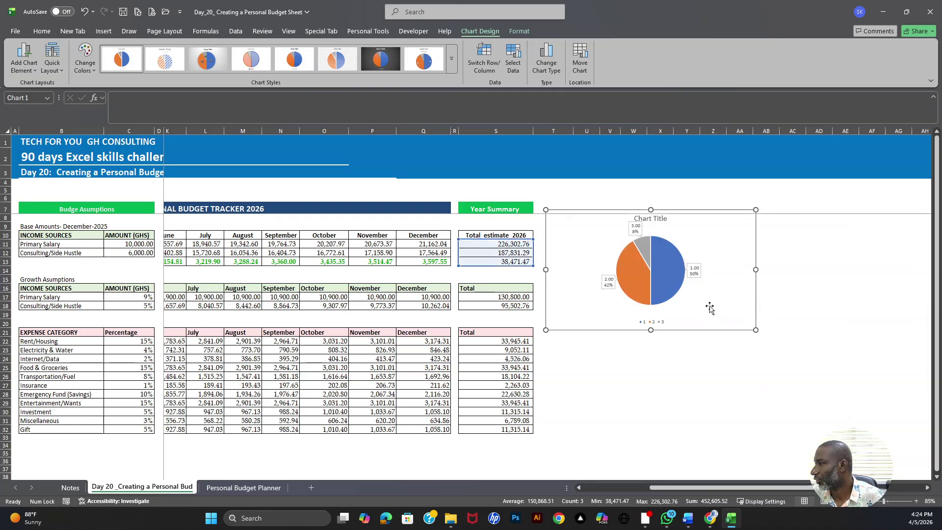
left_click(654, 222)
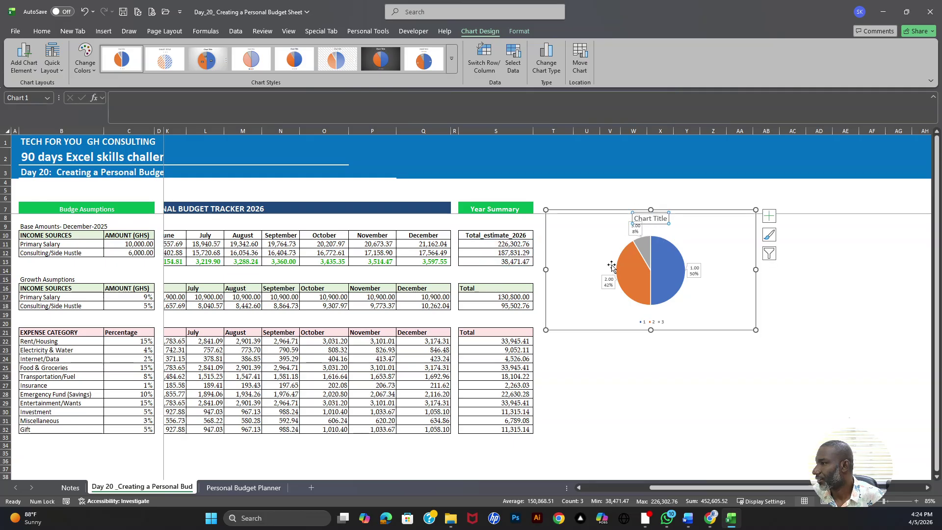
left_click(635, 277)
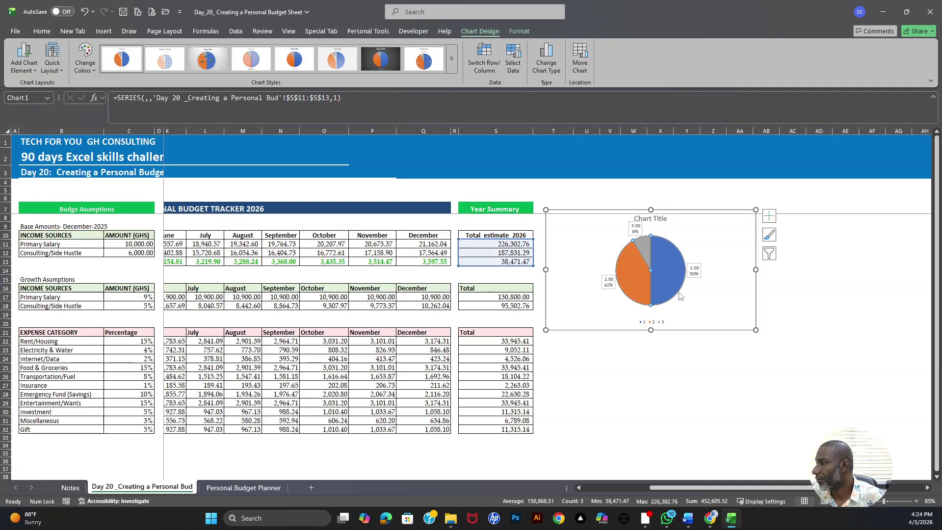
left_click(659, 291)
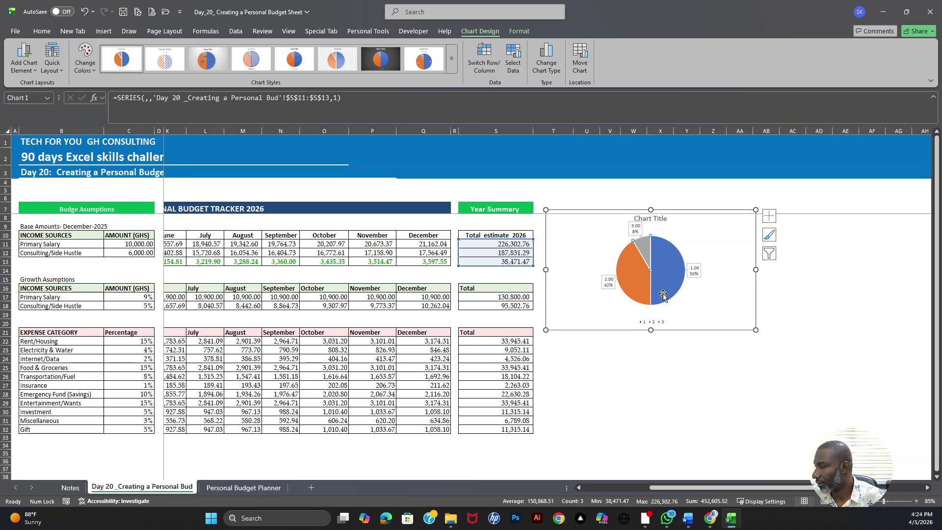
mouse_move(662, 297)
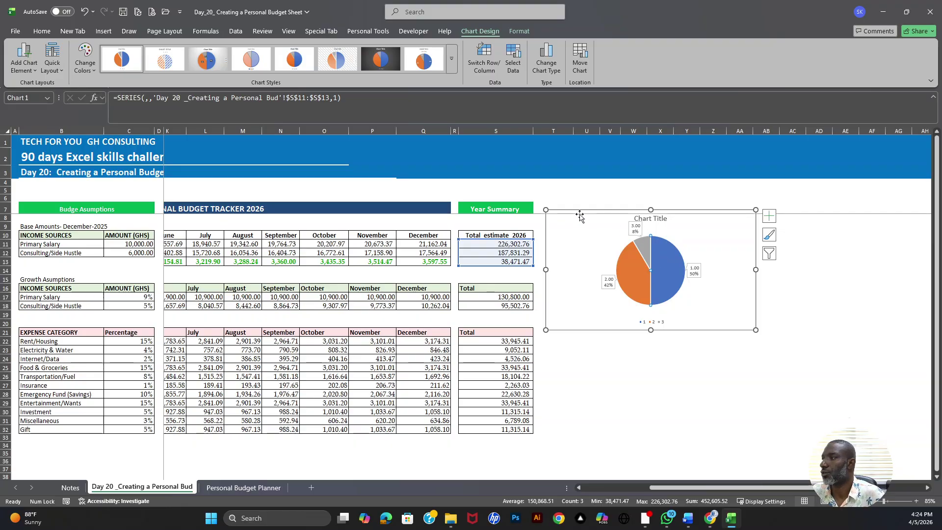
left_click(569, 252)
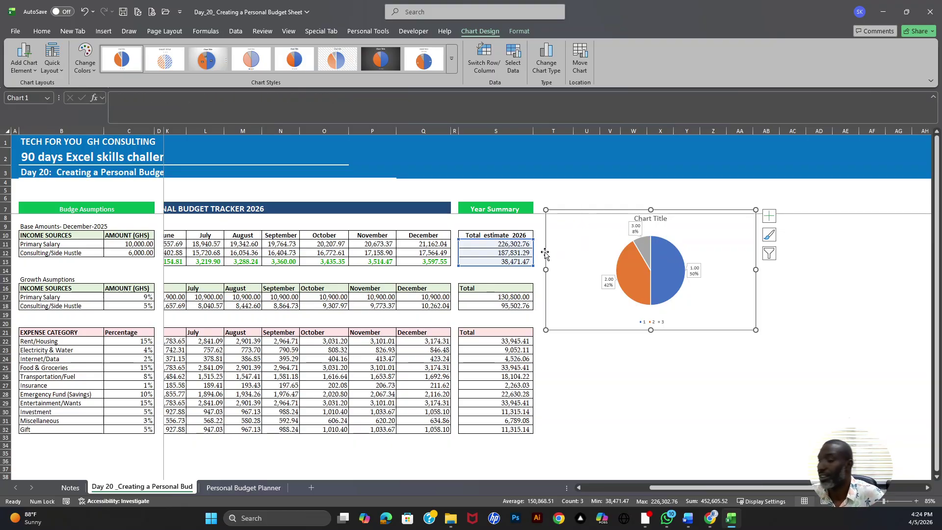
Step: Narrow the spacer column D slightly between the budget assumptions and the budget tracker
left_click_drag(675, 489, 608, 489)
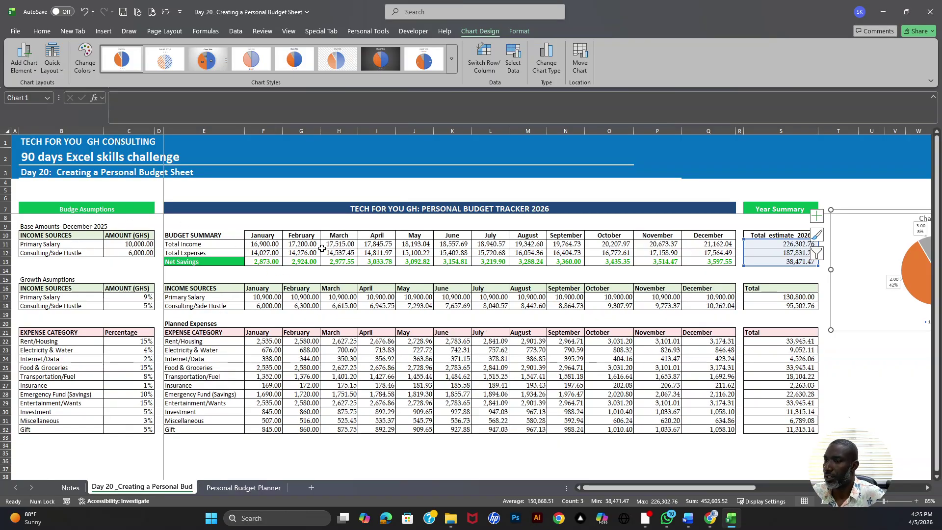
left_click_drag(162, 131, 160, 131)
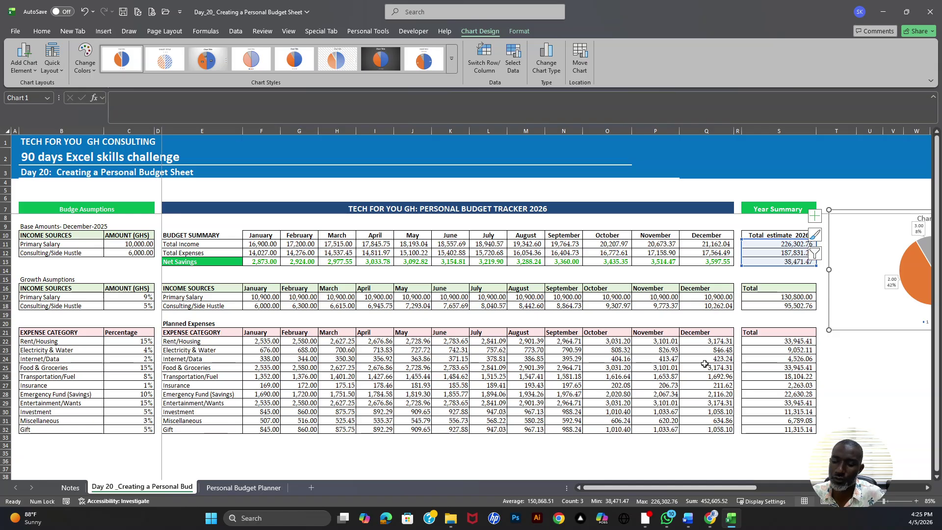
Step: Check the Personal Budget Planner sheet and return to the Day 20 budget sheet
left_click(240, 488)
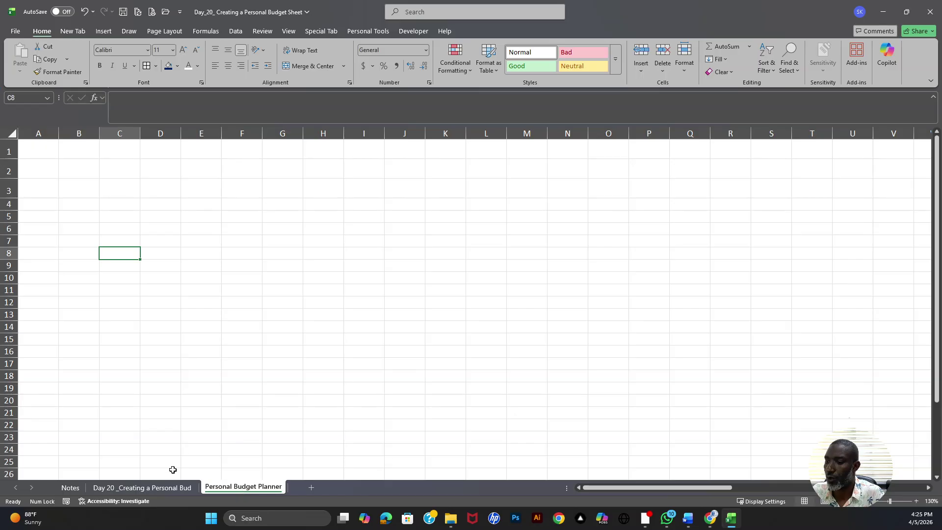
left_click(168, 487)
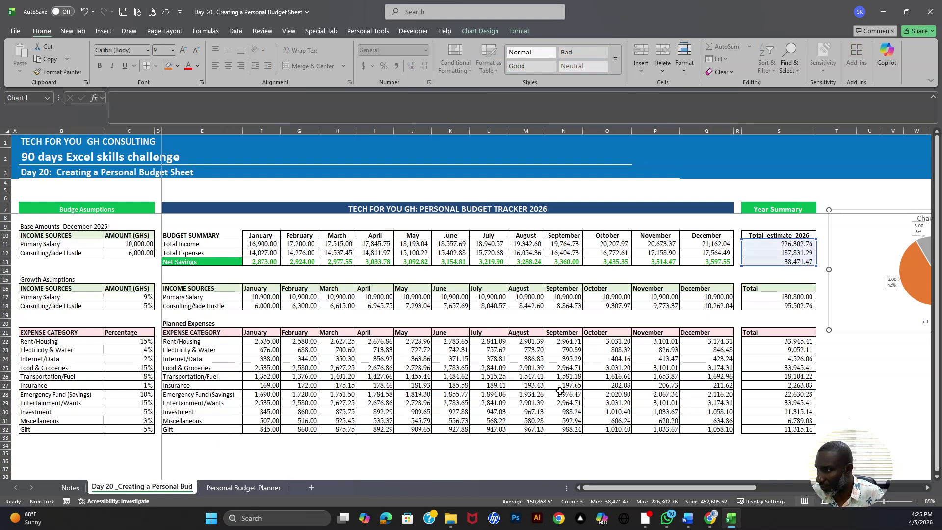